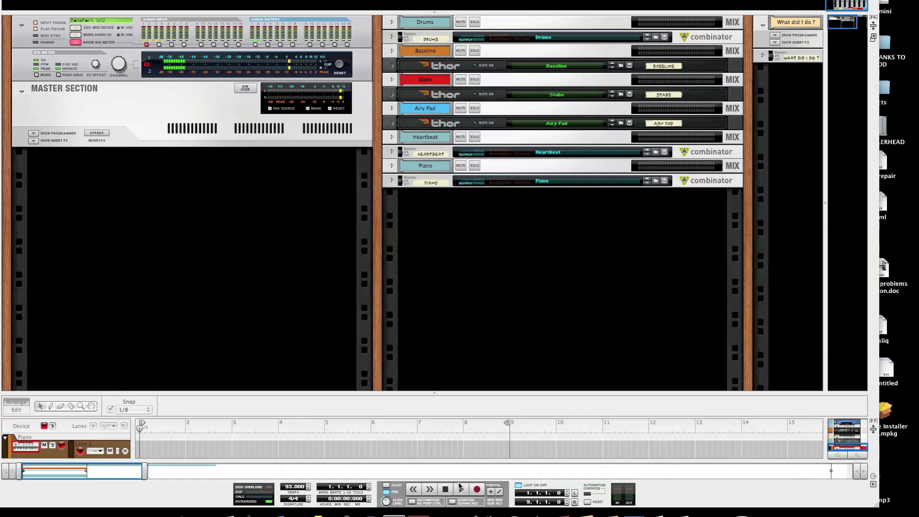
Start song playback and enlarge the sequencer to view the track arrangement, returning to the rack view
{"action": "left_click", "coordinate": [461, 490]}
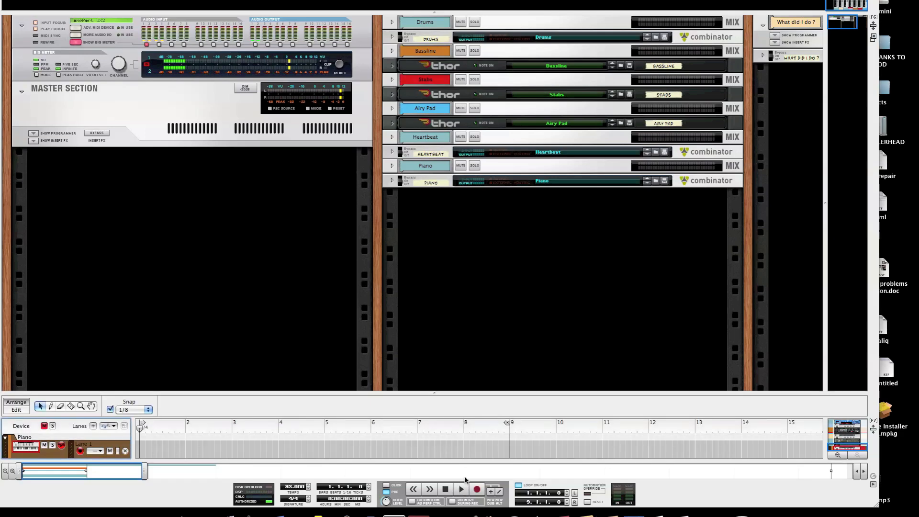
{"action": "left_click", "coordinate": [461, 490]}
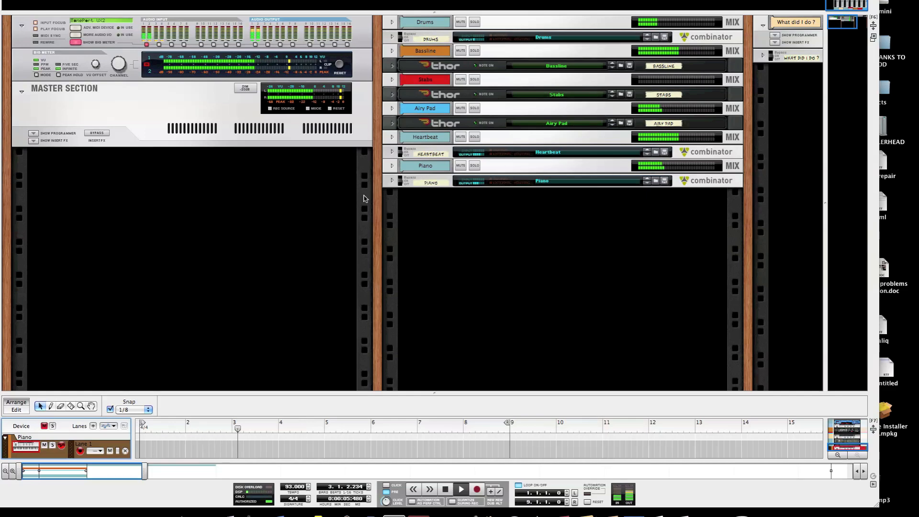
{"action": "left_click_drag", "start_coordinate": [433, 383], "coordinate": [433, 64]}
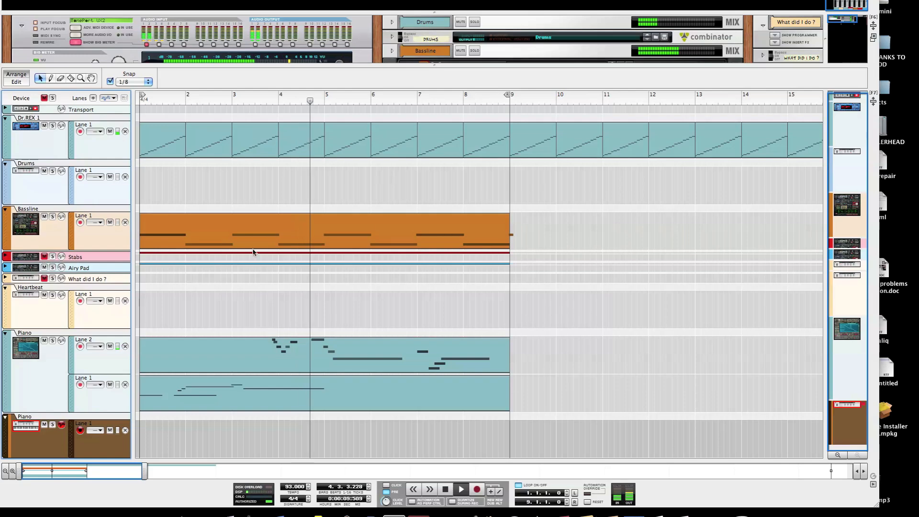
{"action": "left_click_drag", "start_coordinate": [434, 64], "coordinate": [422, 374]}
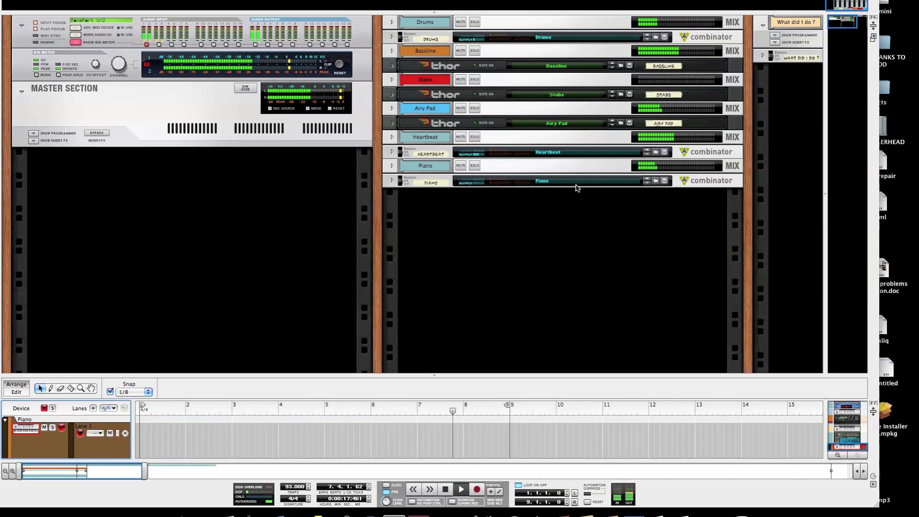
Enlarge the main mixer to examine the channel strips and sends, and shrink it to a narrow strip above the rack
{"action": "left_click_drag", "start_coordinate": [428, 13], "coordinate": [421, 139]}
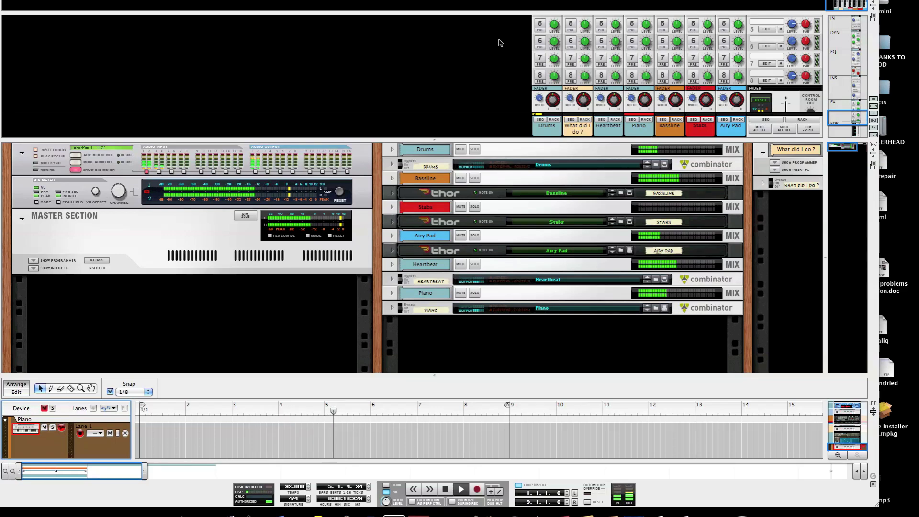
{"action": "left_click_drag", "start_coordinate": [433, 139], "coordinate": [429, 273]}
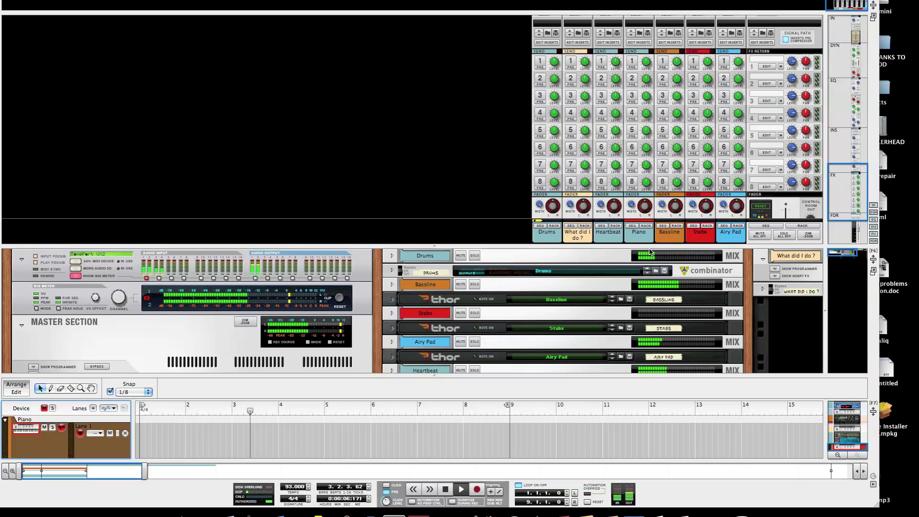
{"action": "left_click_drag", "start_coordinate": [436, 247], "coordinate": [444, 87]}
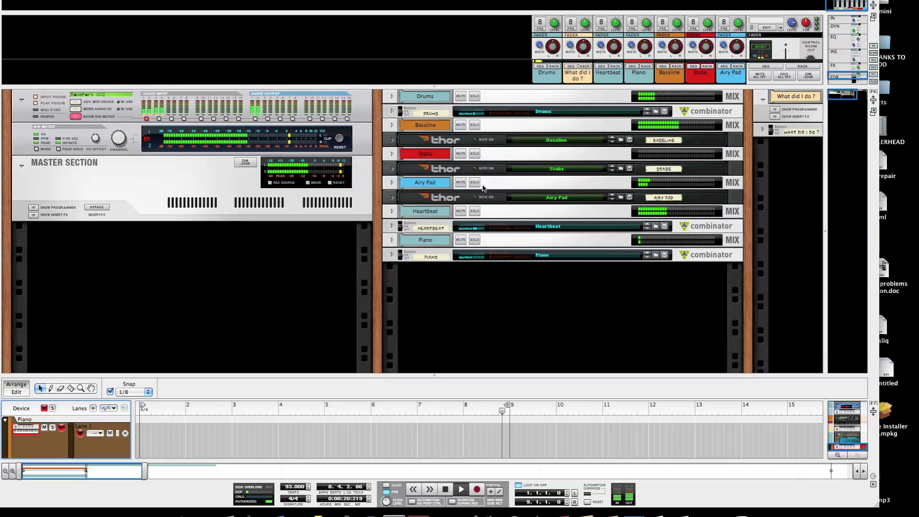
Flip the rack to its rear and unfold the Drums mix channel and Combinator to inspect their stereo cabling, folding them back up
{"action": "key", "text": "Tab"}
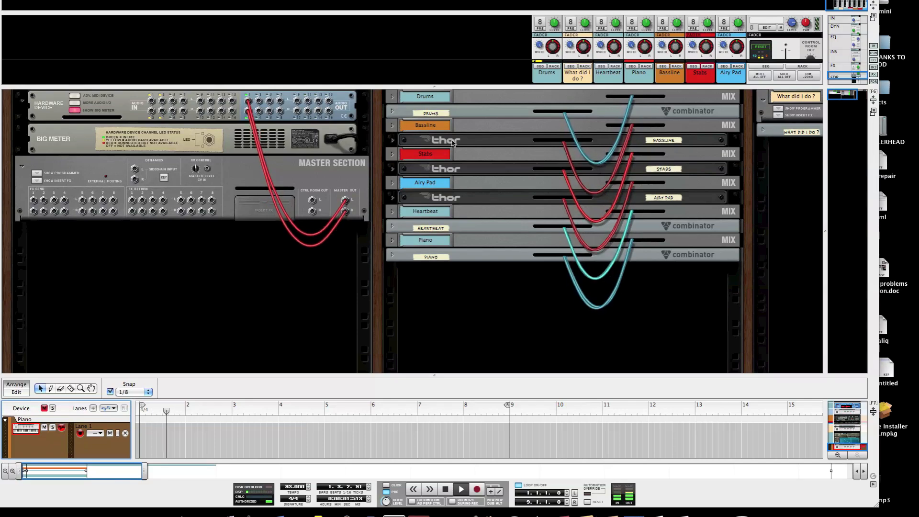
{"action": "left_click", "coordinate": [392, 97]}
{"action": "left_click", "coordinate": [392, 131]}
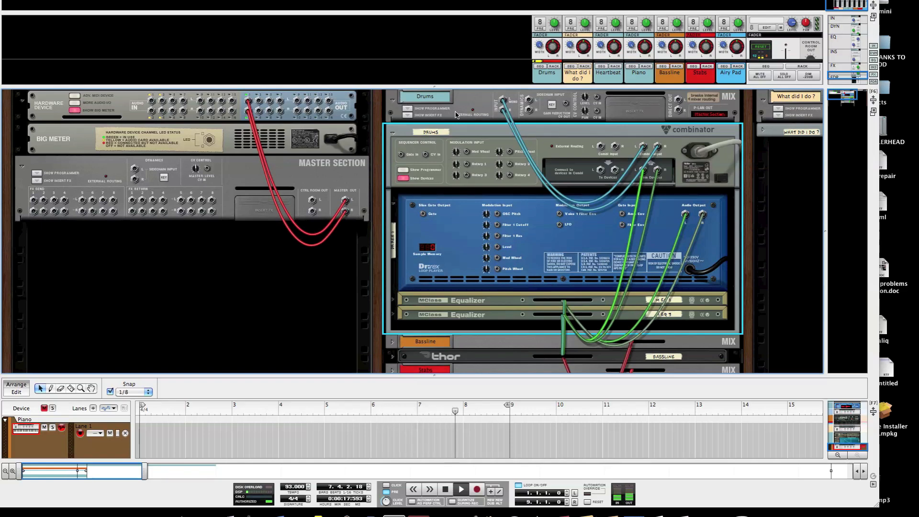
{"action": "left_click", "coordinate": [392, 135], "text": "alt"}
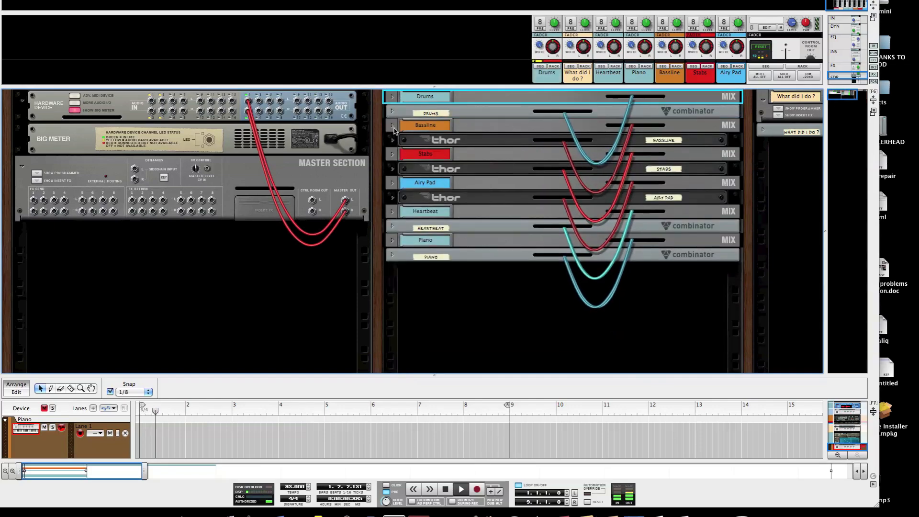
Unfold the Bassline devices, disconnect the right input cable of the Bassline mix channel to make it mono, and fold the devices
{"action": "left_click", "coordinate": [393, 127]}
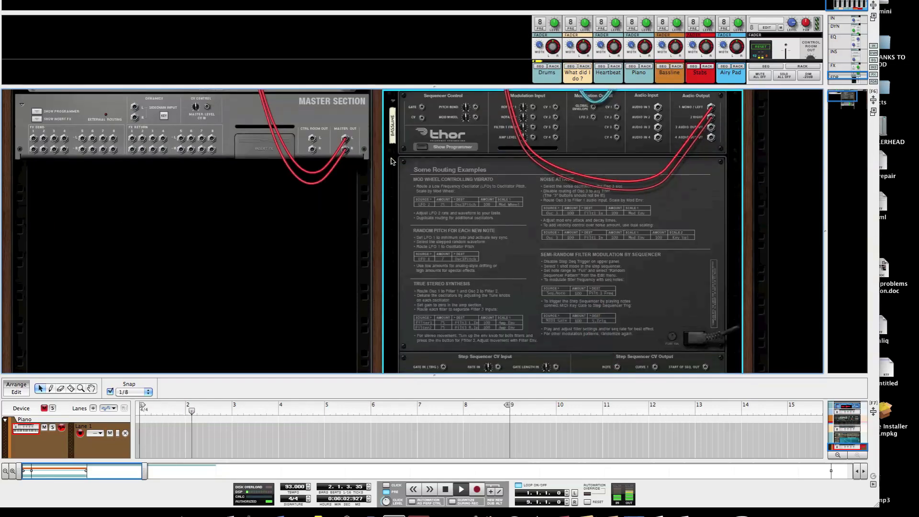
{"action": "scroll", "coordinate": [483, 131], "scroll_direction": "up", "scroll_amount": 3}
{"action": "left_click_drag", "start_coordinate": [502, 139], "coordinate": [489, 167]}
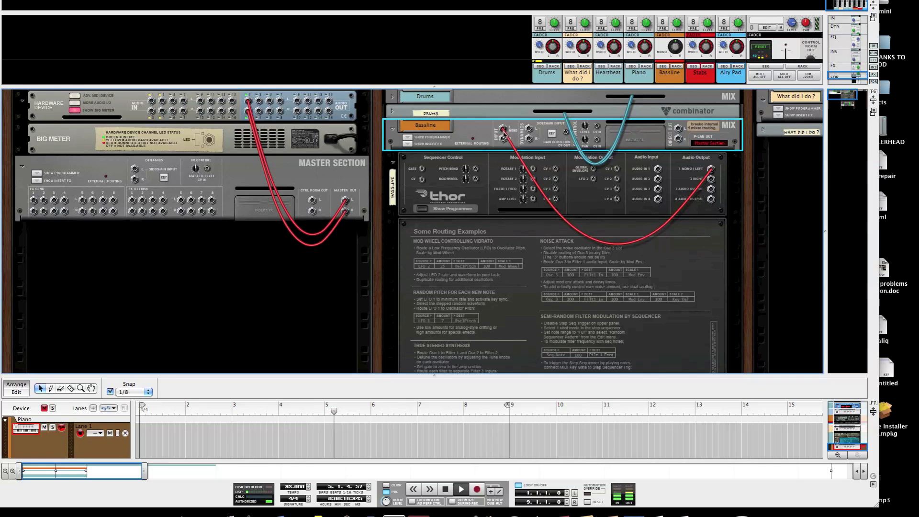
{"action": "left_click", "coordinate": [396, 157], "text": "alt"}
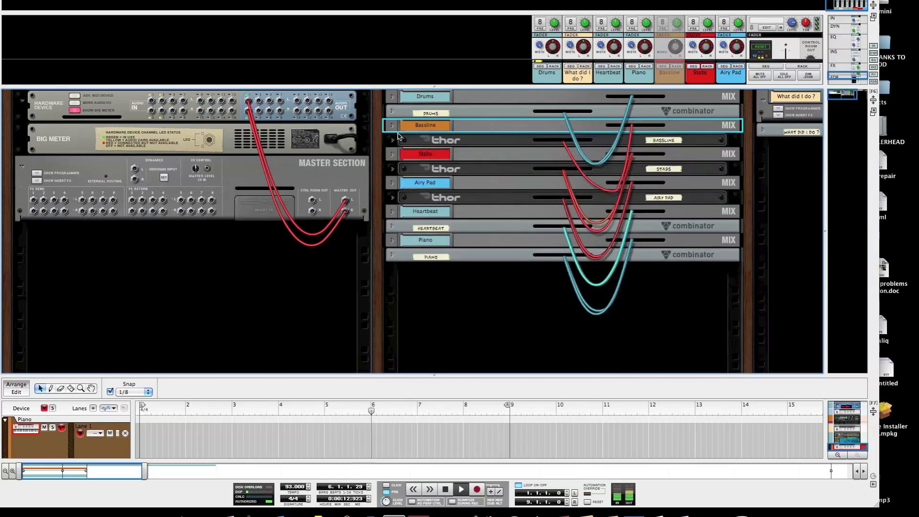
Disconnect the right input cable of the Stabs mix channel, check its remaining Thor connection, and fold both devices
{"action": "left_click", "coordinate": [392, 154]}
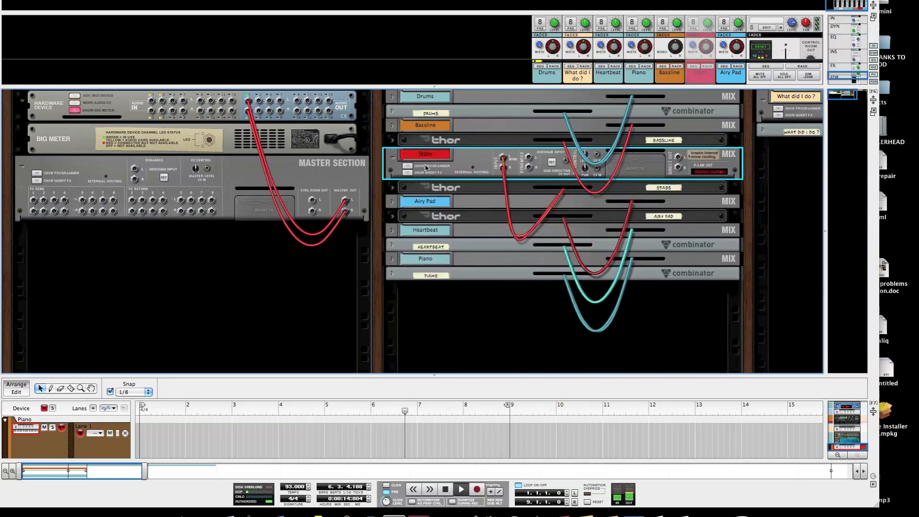
{"action": "left_click_drag", "start_coordinate": [502, 168], "coordinate": [477, 180]}
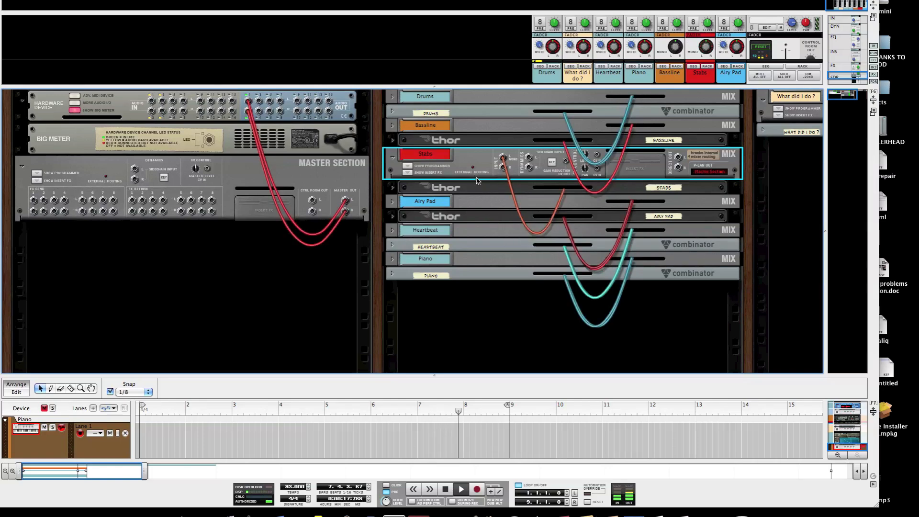
{"action": "left_click", "coordinate": [392, 188]}
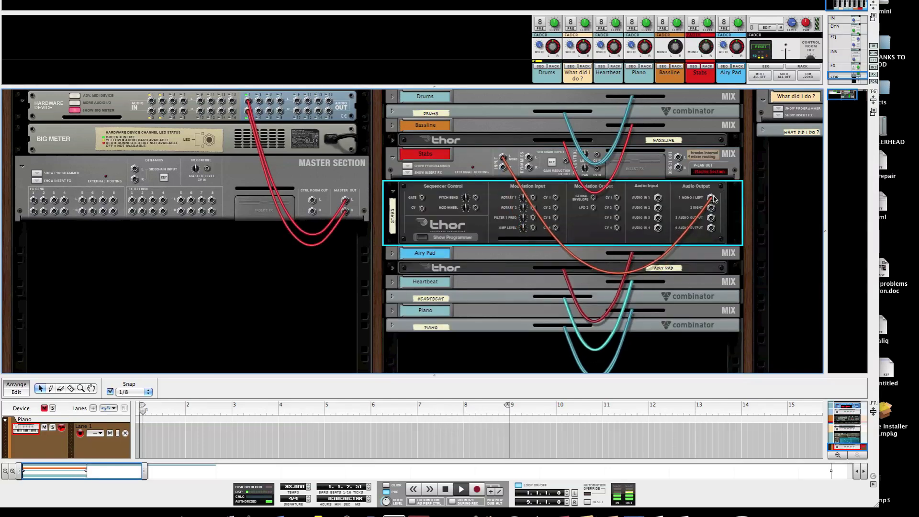
{"action": "left_click", "coordinate": [393, 191]}
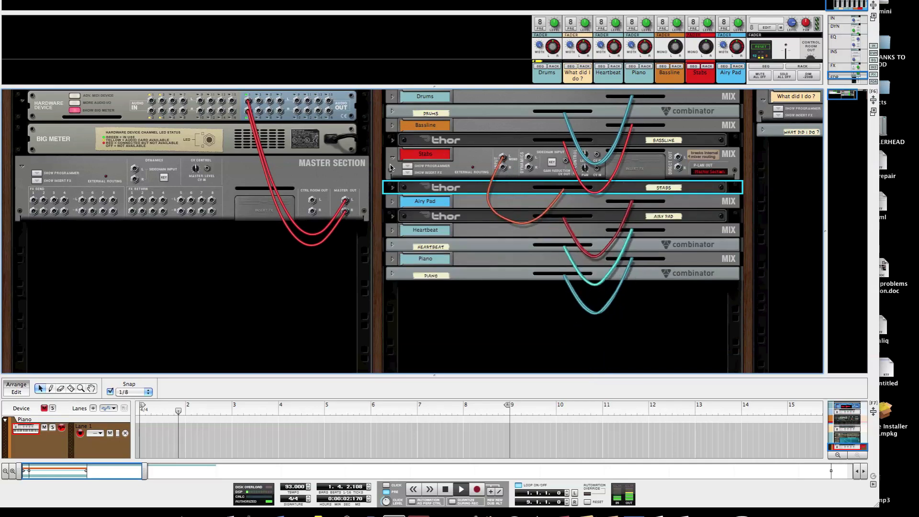
{"action": "left_click", "coordinate": [394, 160]}
{"action": "left_click", "coordinate": [393, 159]}
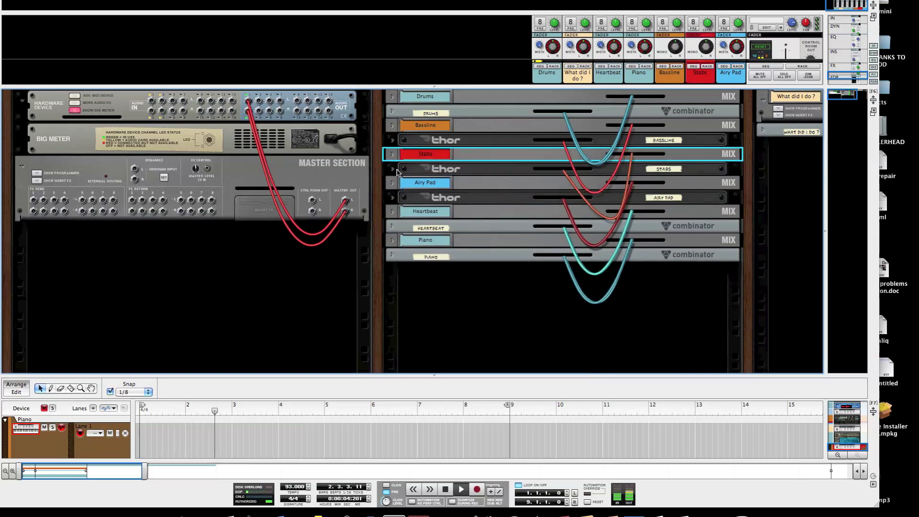
{"action": "left_click", "coordinate": [393, 168]}
{"action": "left_click", "coordinate": [393, 171]}
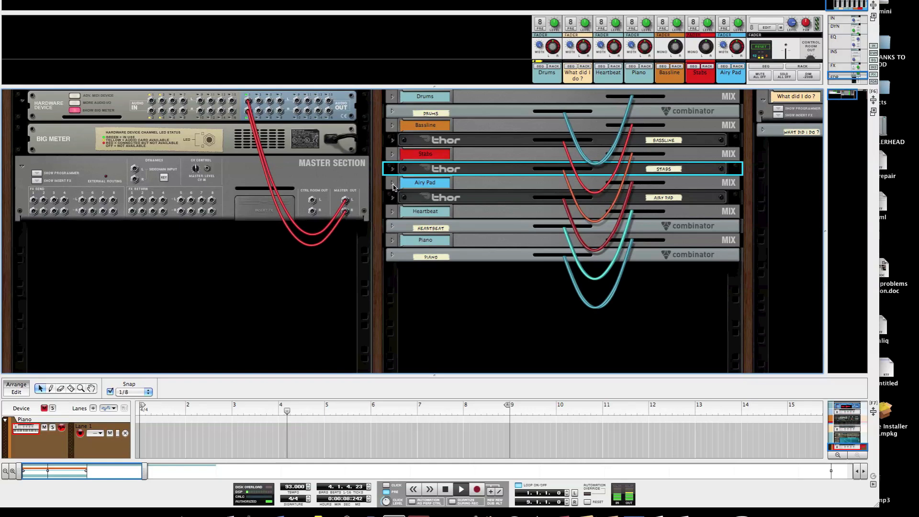
Disconnect the right input cables of the Airy Pad and Heartbeat mix channels to make them mono, and fold both channels
{"action": "left_click", "coordinate": [392, 183]}
{"action": "left_click_drag", "start_coordinate": [503, 197], "coordinate": [458, 203]}
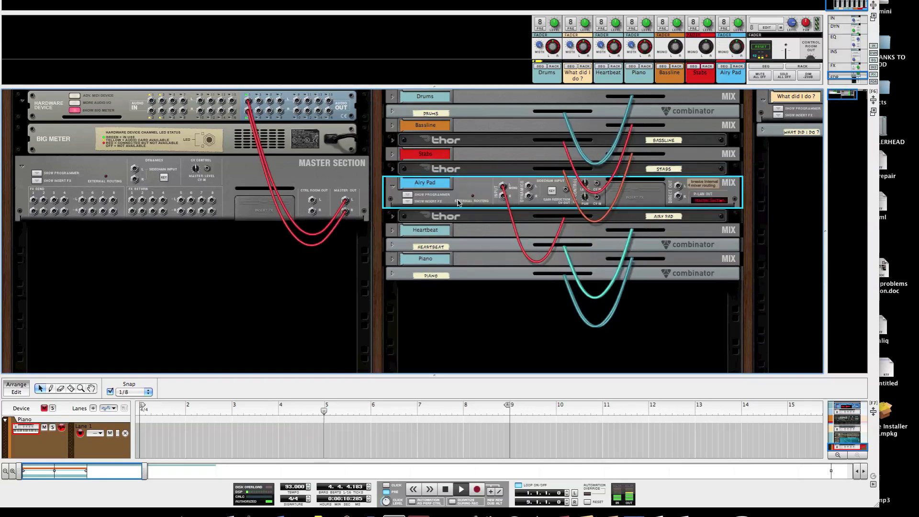
{"action": "left_click", "coordinate": [392, 187]}
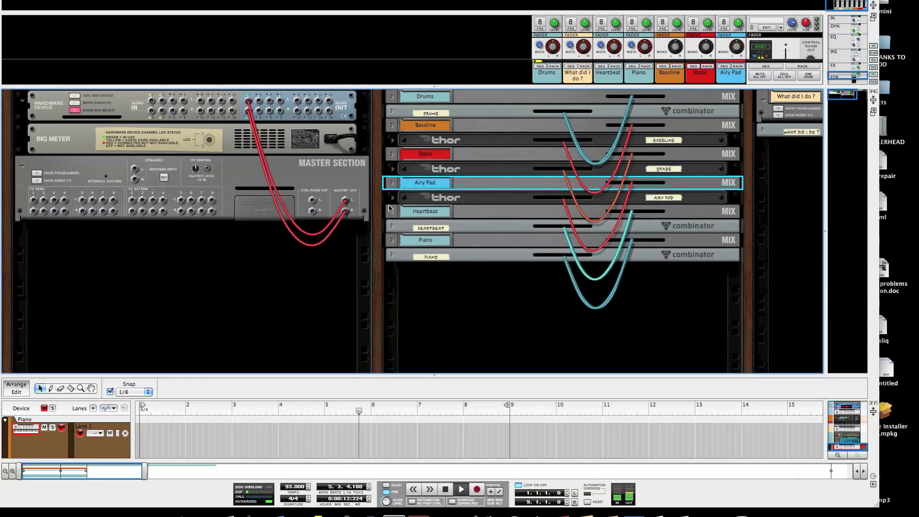
{"action": "left_click", "coordinate": [393, 211]}
{"action": "left_click_drag", "start_coordinate": [503, 225], "coordinate": [459, 225]}
{"action": "left_click", "coordinate": [392, 215]}
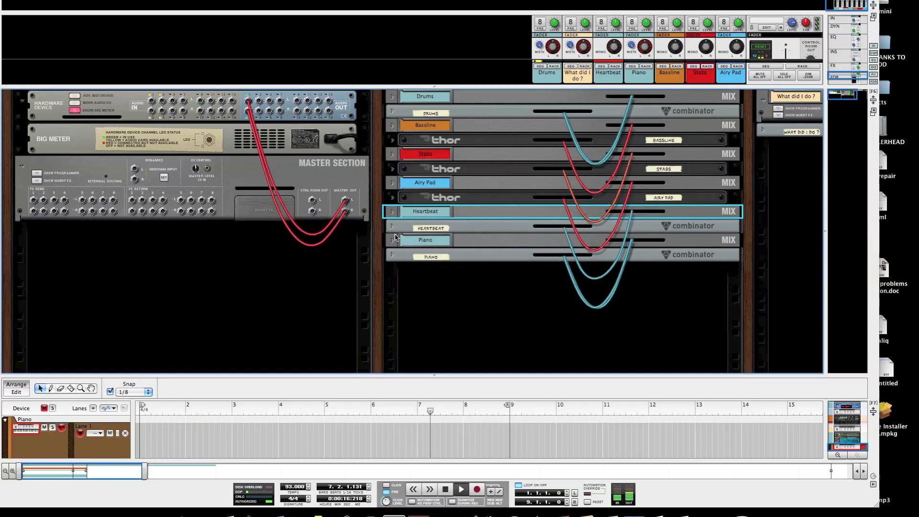
Disconnect the right input cable of the Piano mix channel, fold it, and flip the rack back to its front
{"action": "left_click", "coordinate": [393, 239]}
{"action": "left_click_drag", "start_coordinate": [502, 254], "coordinate": [477, 255]}
{"action": "left_click", "coordinate": [391, 244]}
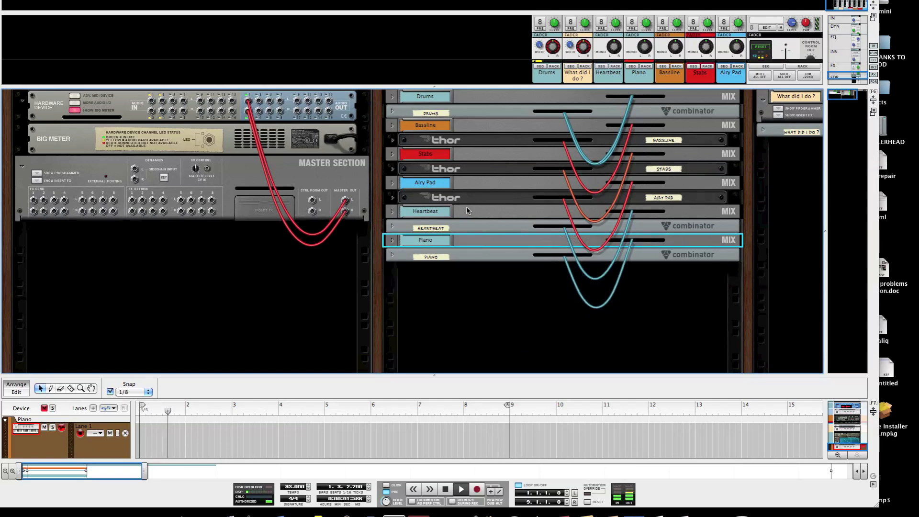
{"action": "key", "text": "Tab"}
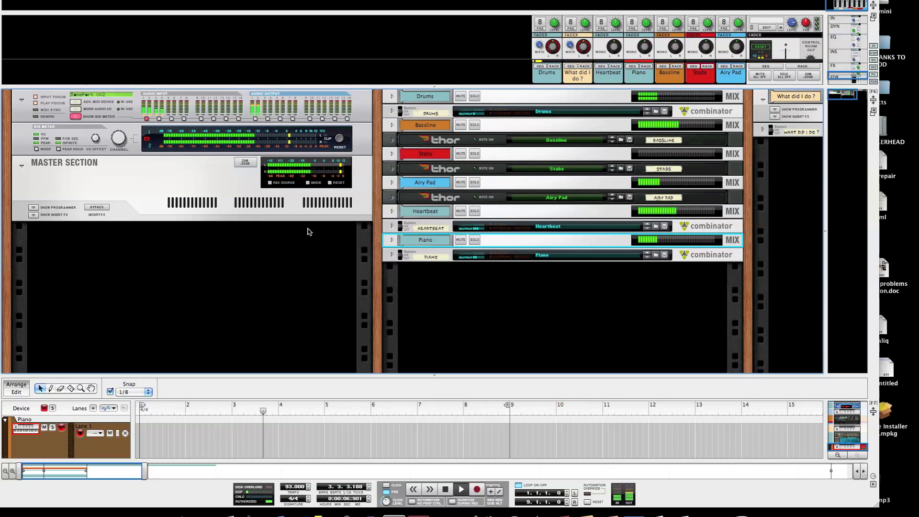
Stop playback and collapse the mixer and rack so the sequencer fills the window
{"action": "left_click_drag", "start_coordinate": [413, 86], "coordinate": [424, 34]}
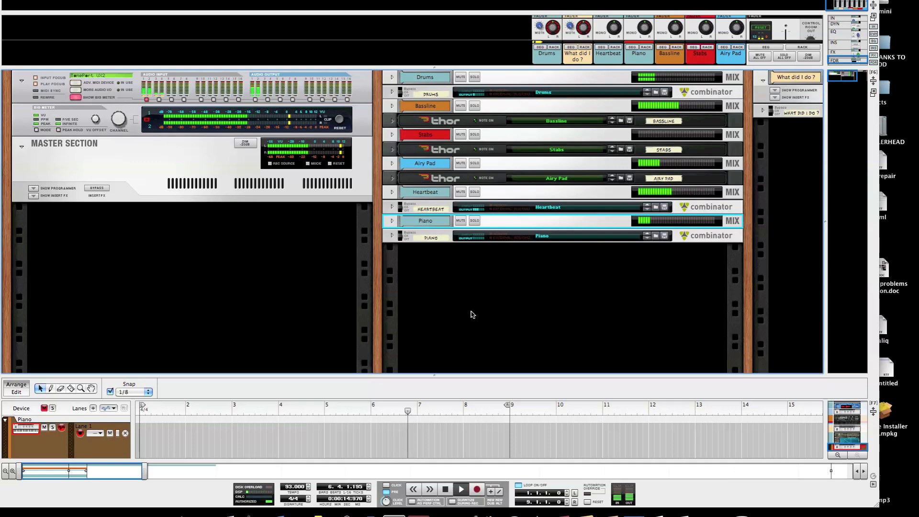
{"action": "left_click_drag", "start_coordinate": [436, 380], "coordinate": [439, 58]}
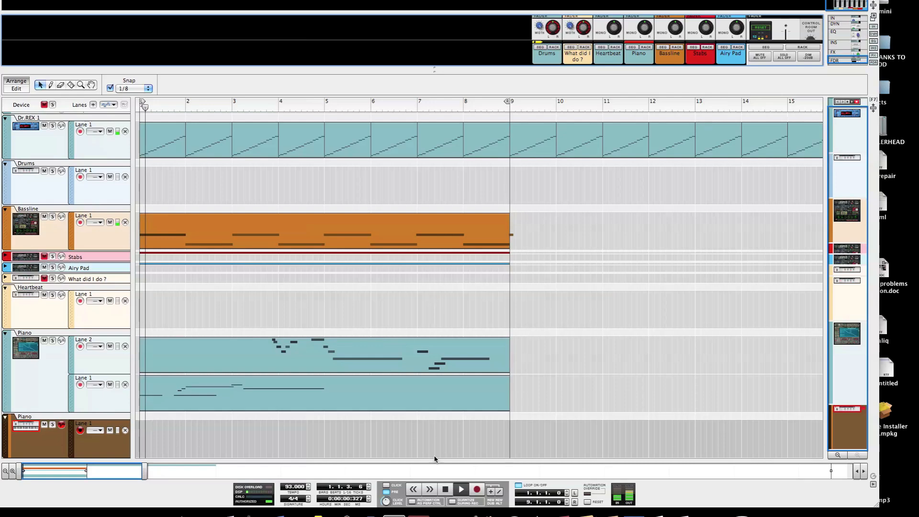
{"action": "left_click", "coordinate": [447, 491]}
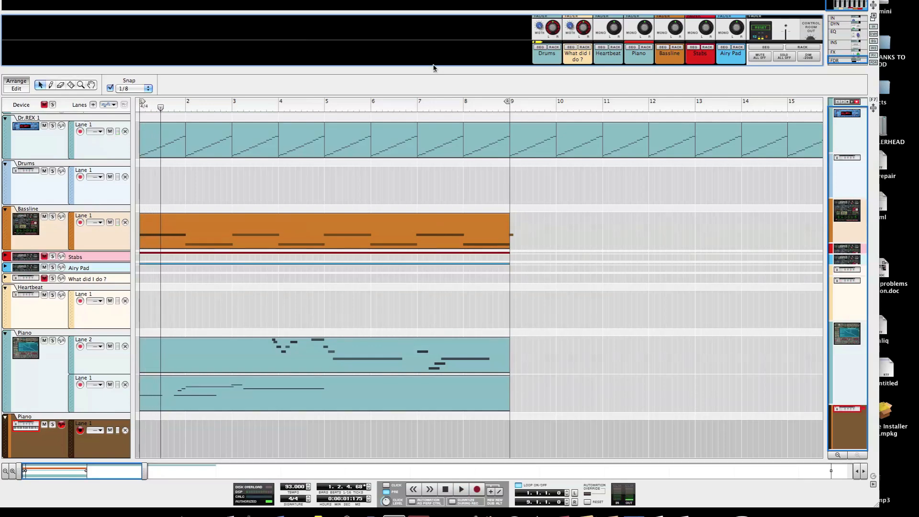
{"action": "left_click_drag", "start_coordinate": [433, 66], "coordinate": [434, 22]}
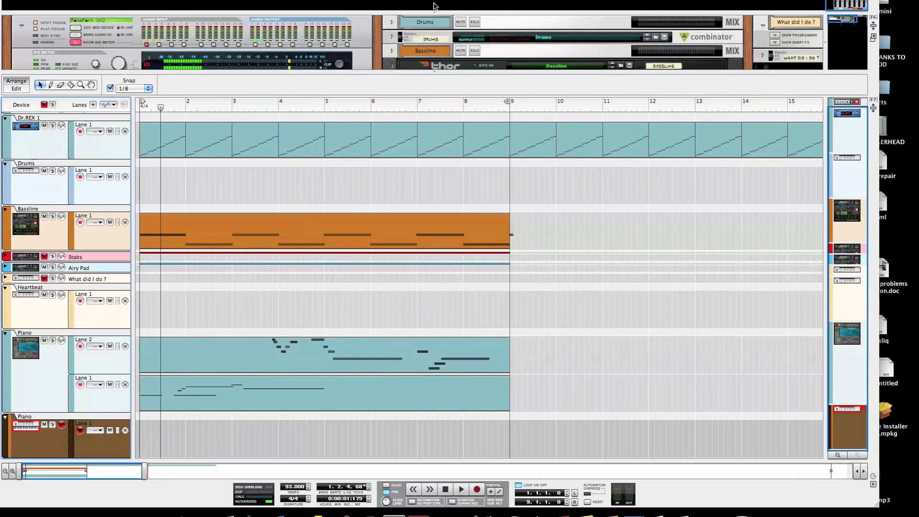
{"action": "left_click_drag", "start_coordinate": [435, 70], "coordinate": [432, 9]}
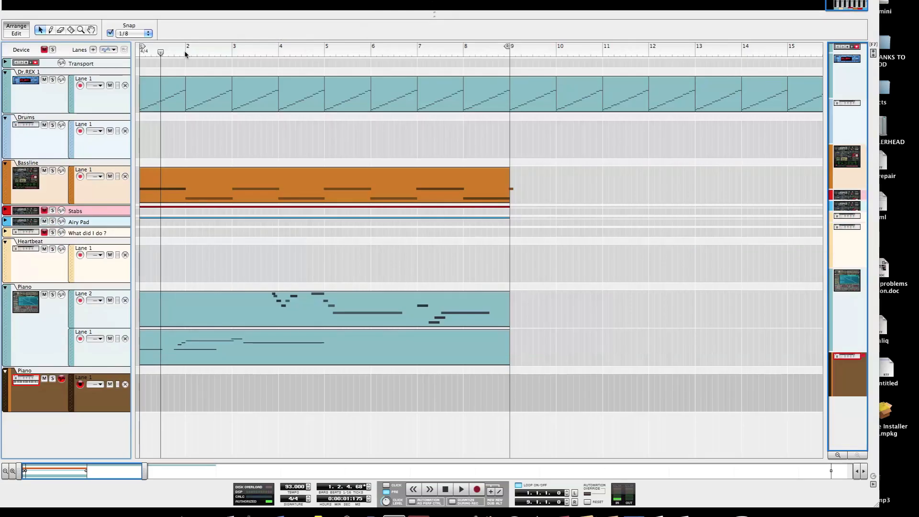
Open Bounce Mixer Channels and include all channels from Drums to Airy Pad, leaving out the Master Section
{"action": "left_click", "coordinate": [39, 99]}
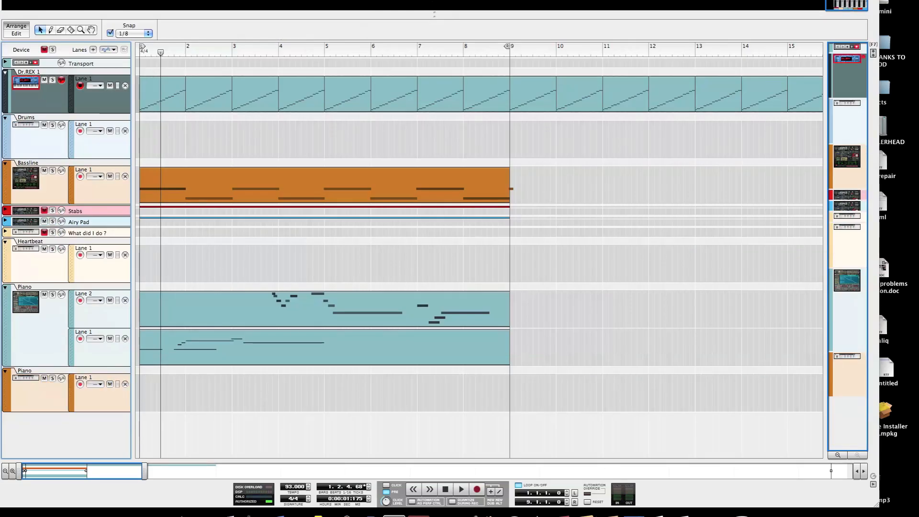
{"action": "left_click", "coordinate": [62, 0]}
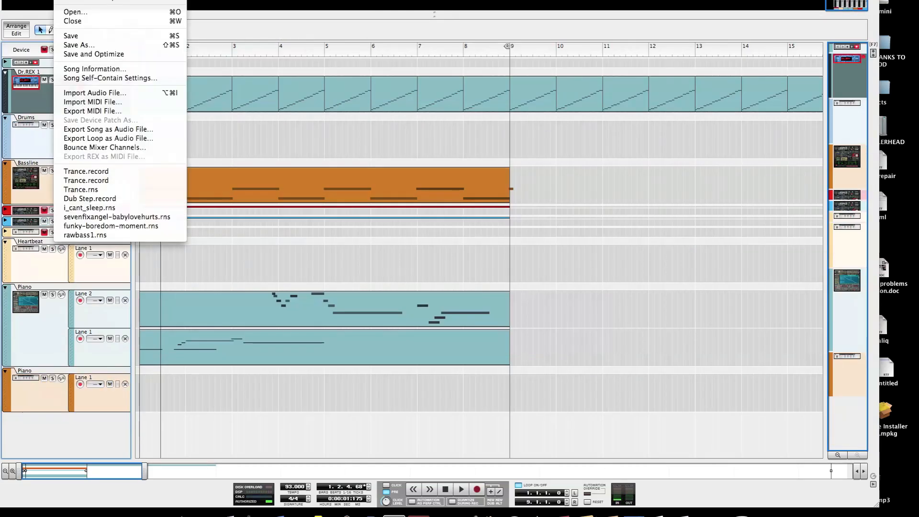
{"action": "left_click", "coordinate": [95, 147]}
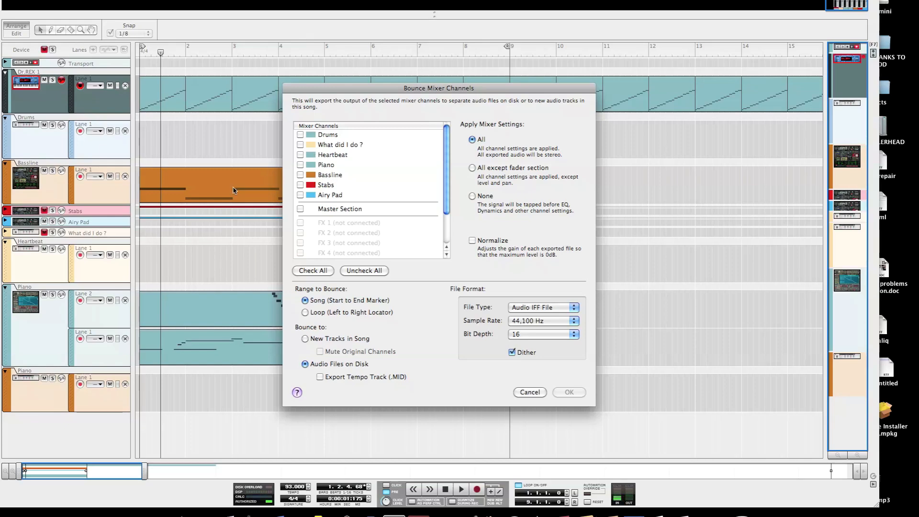
{"action": "left_click", "coordinate": [300, 194]}
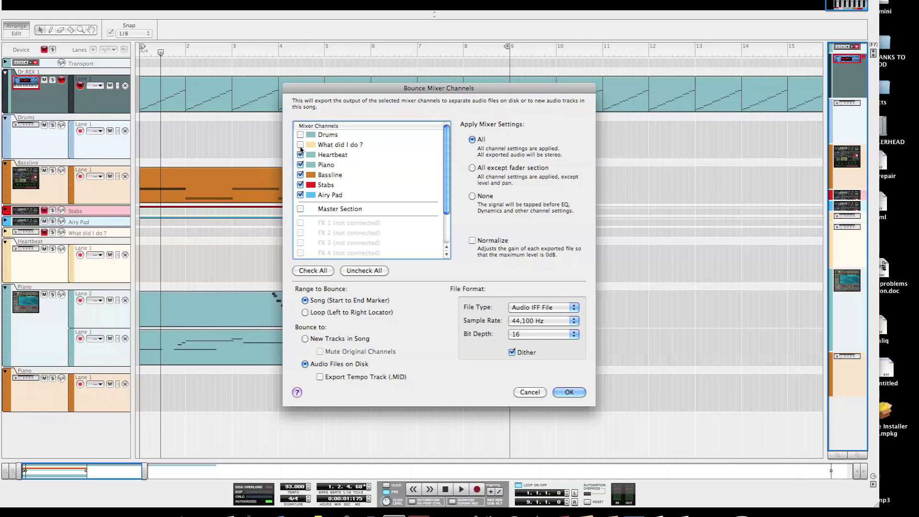
{"action": "left_click_drag", "start_coordinate": [340, 90], "coordinate": [584, 230]}
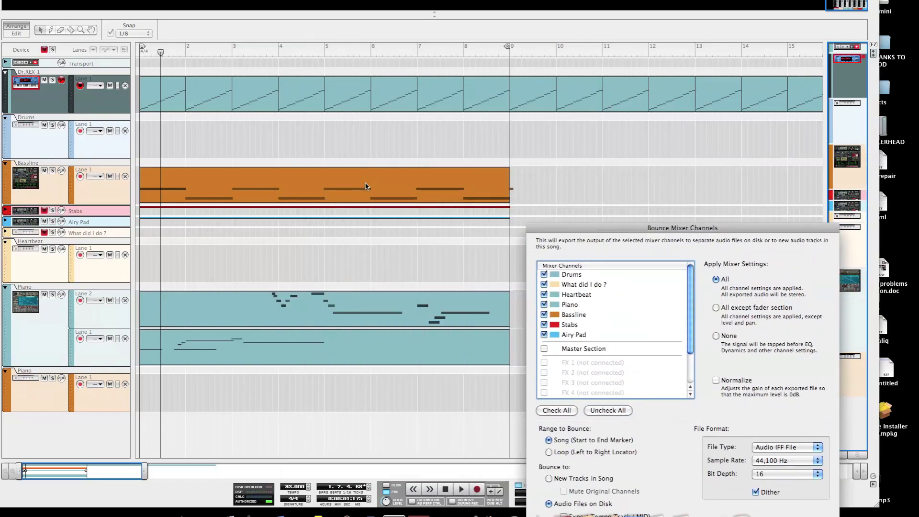
{"action": "left_click_drag", "start_coordinate": [610, 230], "coordinate": [379, 89]}
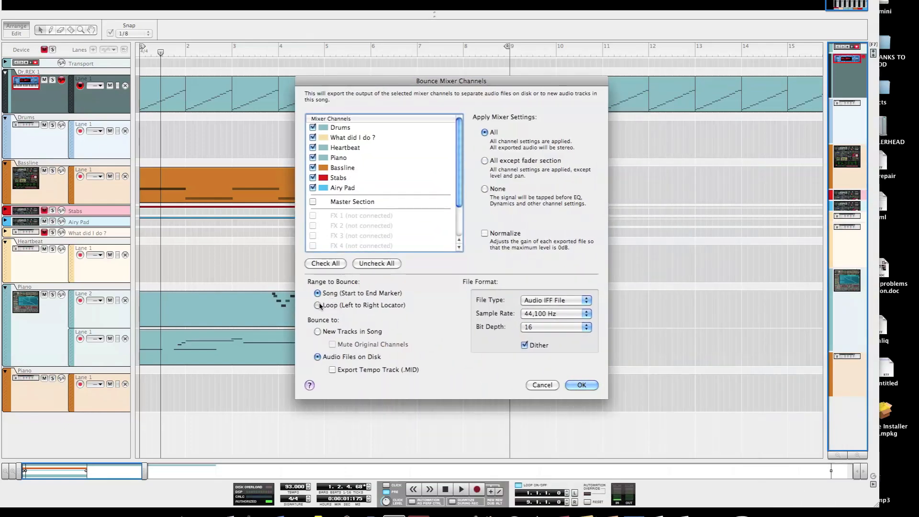
Bounce the selected mixer channels over the loop range to new tracks in the song, with mixer settings set to None
{"action": "left_click", "coordinate": [318, 331]}
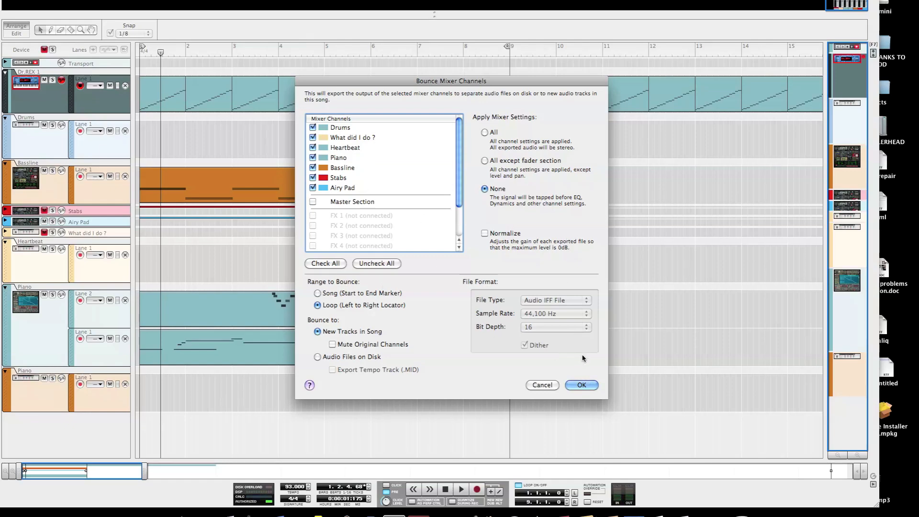
{"action": "left_click", "coordinate": [582, 386]}
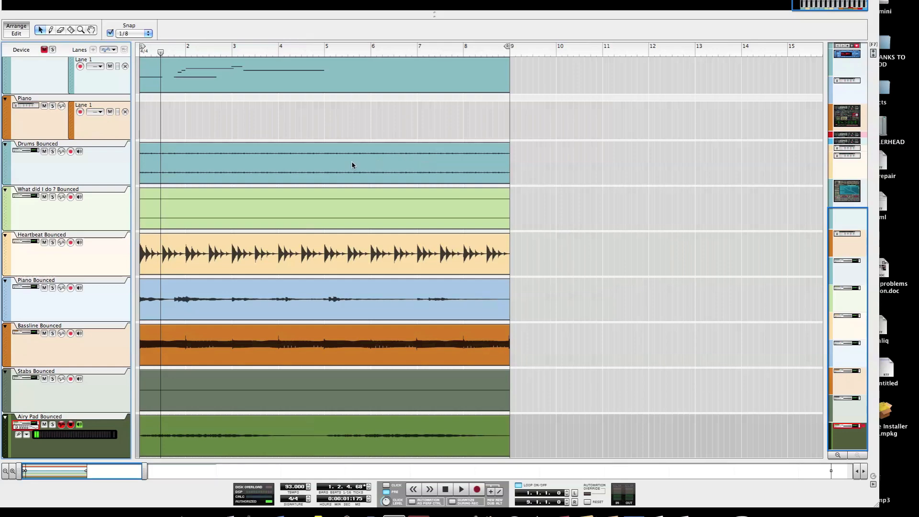
Delete the "What did I do ? Bounced" track together with its device
{"action": "left_click", "coordinate": [86, 212]}
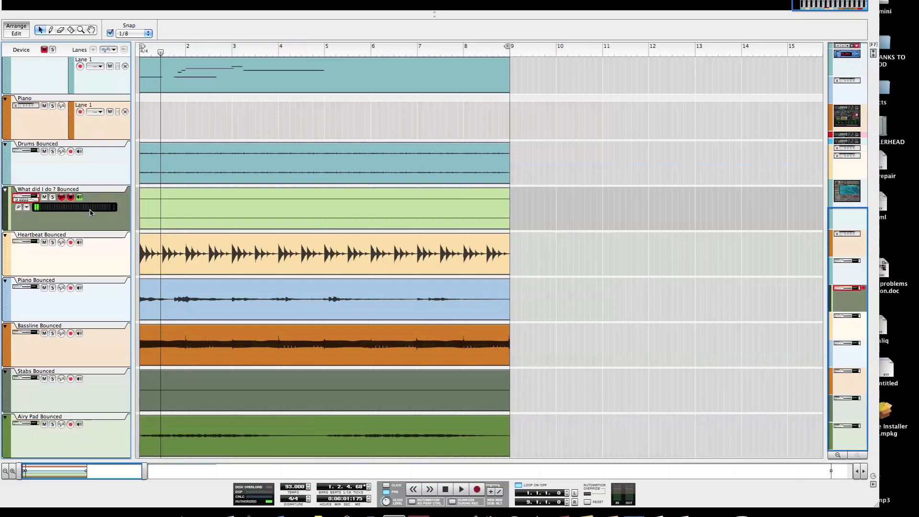
{"action": "key", "text": "Delete"}
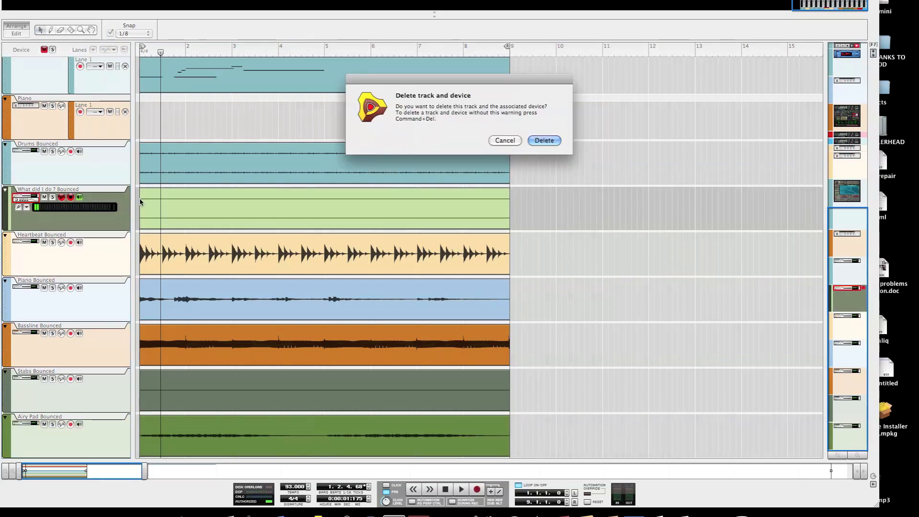
{"action": "left_click", "coordinate": [544, 141]}
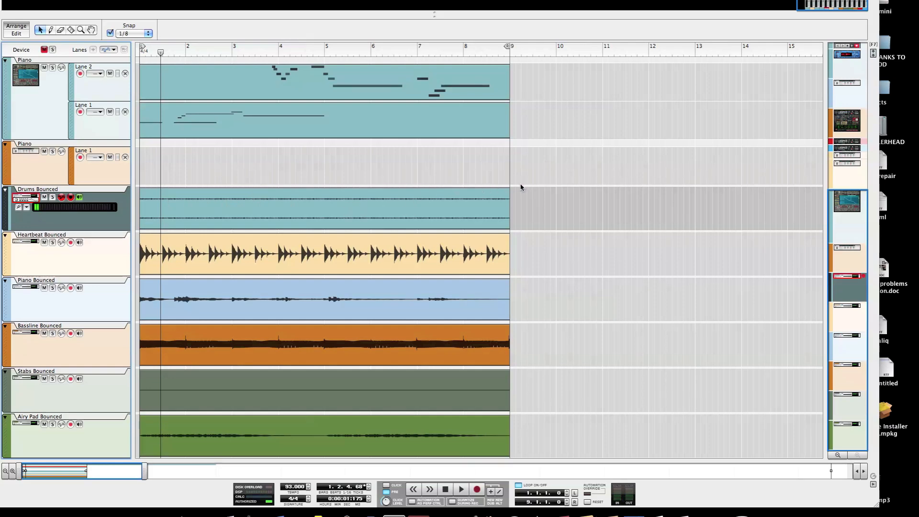
{"action": "left_click_drag", "start_coordinate": [508, 163], "coordinate": [506, 160]}
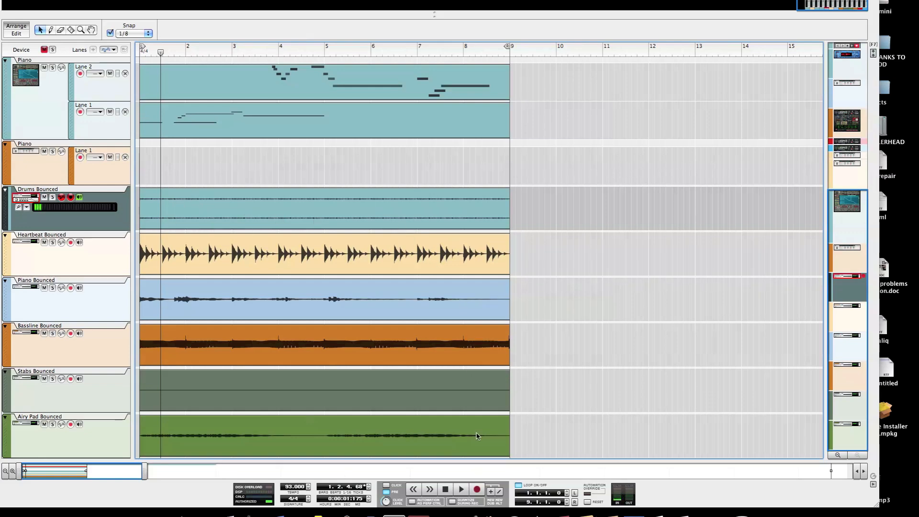
Start playback and mute the original Piano, Heartbeat, Bassline, Drums and Dr.REX 1 tracks
{"action": "left_click", "coordinate": [461, 490]}
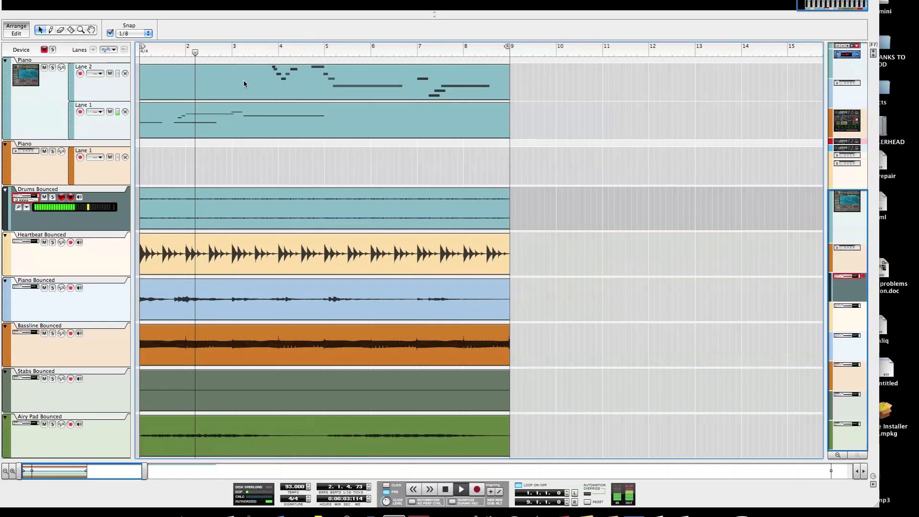
{"action": "scroll", "coordinate": [425, 64], "scroll_direction": "up", "scroll_amount": 8}
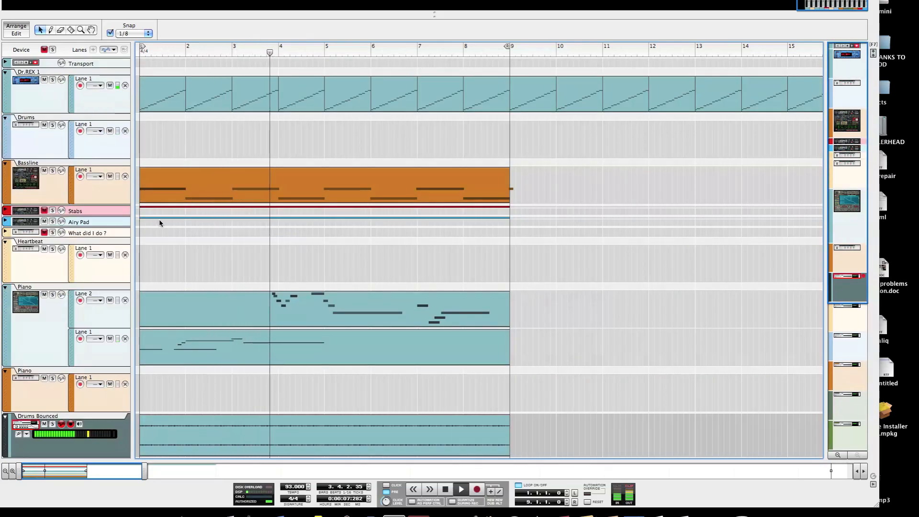
{"action": "left_click", "coordinate": [45, 378]}
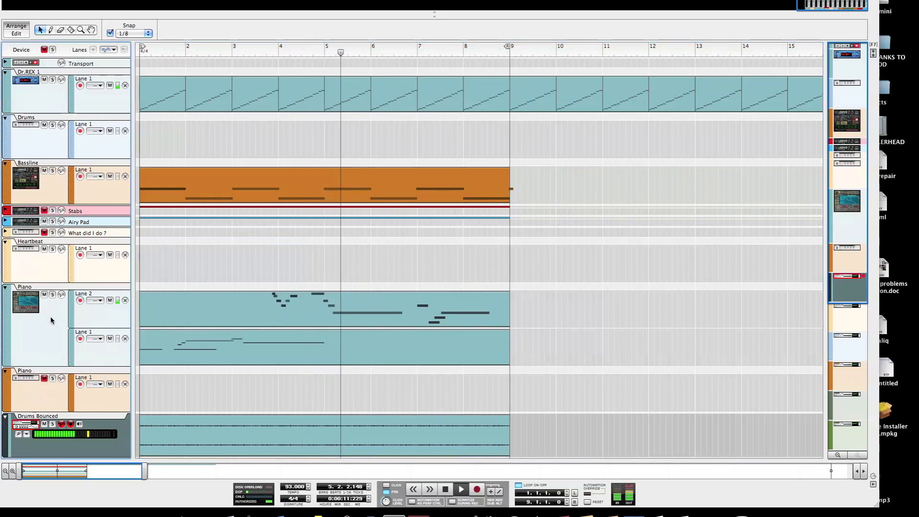
{"action": "left_click", "coordinate": [44, 294]}
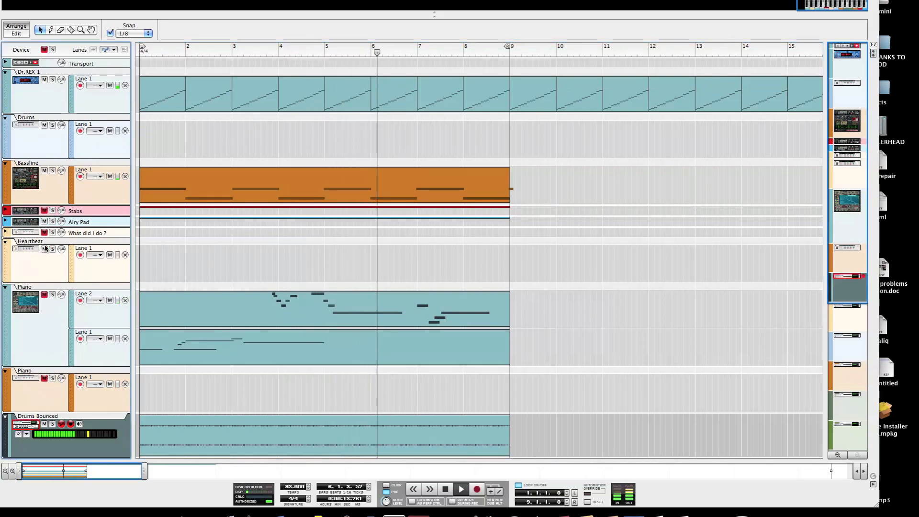
{"action": "left_click", "coordinate": [44, 125]}
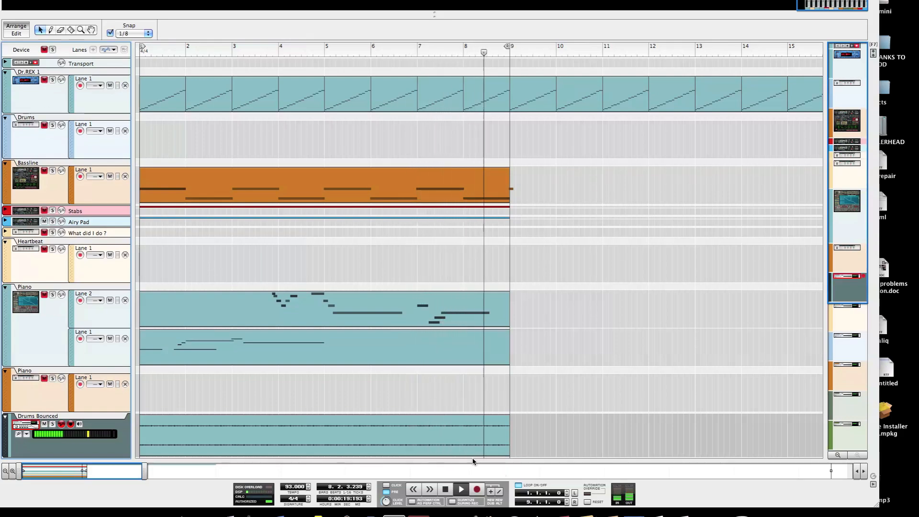
Fold the original Piano, Heartbeat, Bassline, Drums and Dr.REX 1 tracks in the sequencer
{"action": "scroll", "coordinate": [474, 436], "scroll_direction": "down", "scroll_amount": 5}
{"action": "scroll", "coordinate": [474, 428], "scroll_direction": "up", "scroll_amount": 5}
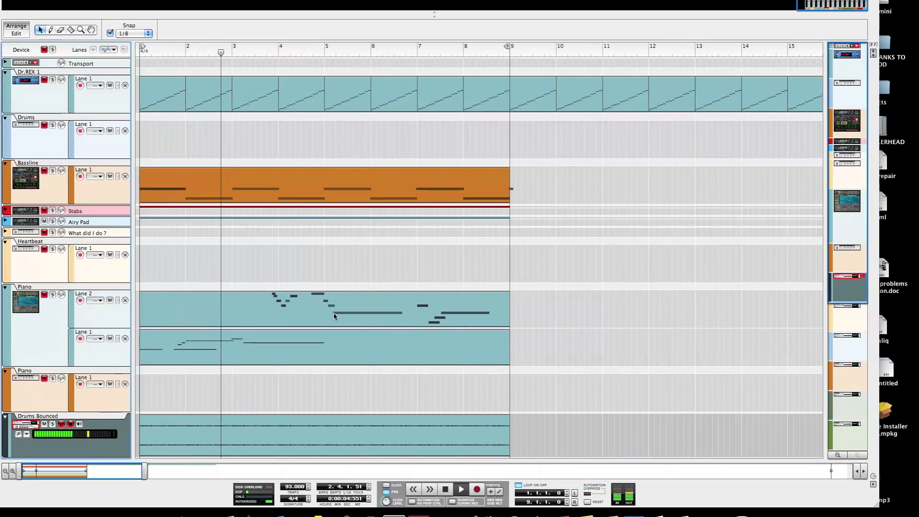
{"action": "scroll", "coordinate": [287, 249], "scroll_direction": "down", "scroll_amount": 5}
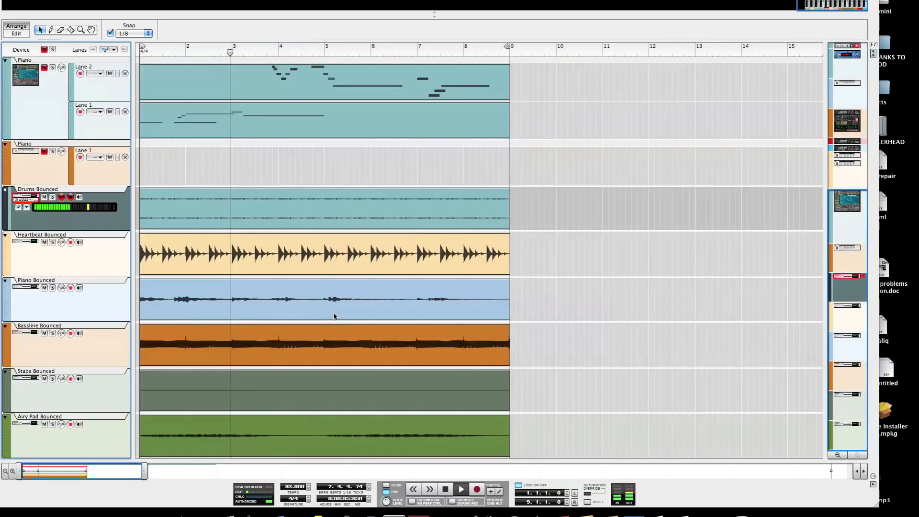
{"action": "left_click", "coordinate": [5, 143]}
{"action": "left_click", "coordinate": [5, 97]}
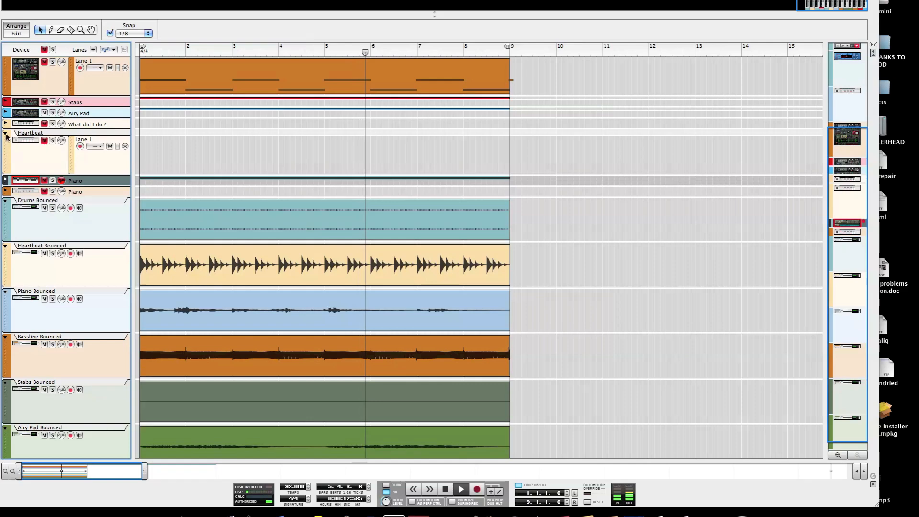
{"action": "left_click", "coordinate": [5, 133]}
{"action": "left_click", "coordinate": [5, 82]}
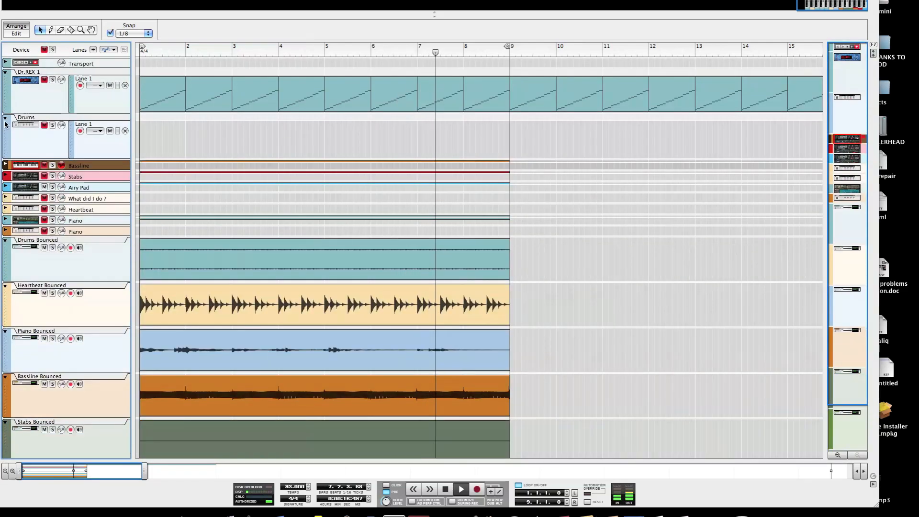
{"action": "left_click", "coordinate": [4, 117]}
{"action": "left_click", "coordinate": [6, 72]}
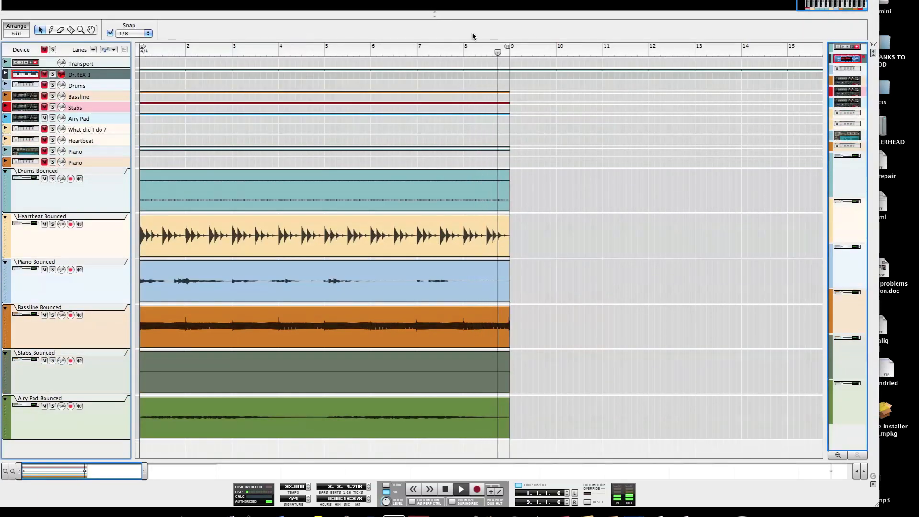
Enlarge the rack and move all the bounced audio track devices into the first rack column below the Master Section
{"action": "left_click_drag", "start_coordinate": [433, 16], "coordinate": [435, 358]}
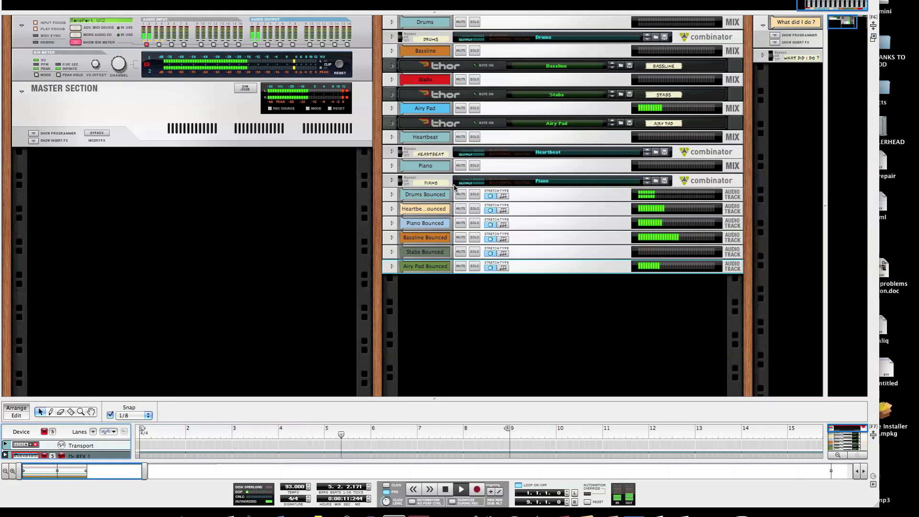
{"action": "left_click", "coordinate": [529, 257]}
{"action": "left_click", "coordinate": [531, 269], "text": "shift"}
{"action": "left_click", "coordinate": [530, 237], "text": "shift"}
{"action": "left_click", "coordinate": [530, 223], "text": "shift"}
{"action": "left_click", "coordinate": [530, 209], "text": "shift"}
{"action": "left_click", "coordinate": [530, 199], "text": "shift"}
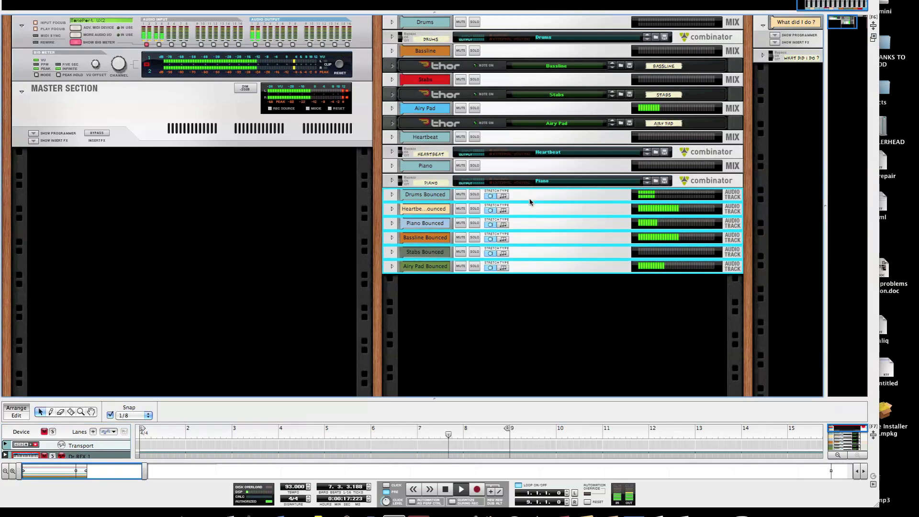
{"action": "left_click_drag", "start_coordinate": [516, 267], "coordinate": [151, 234]}
{"action": "left_click", "coordinate": [297, 280]}
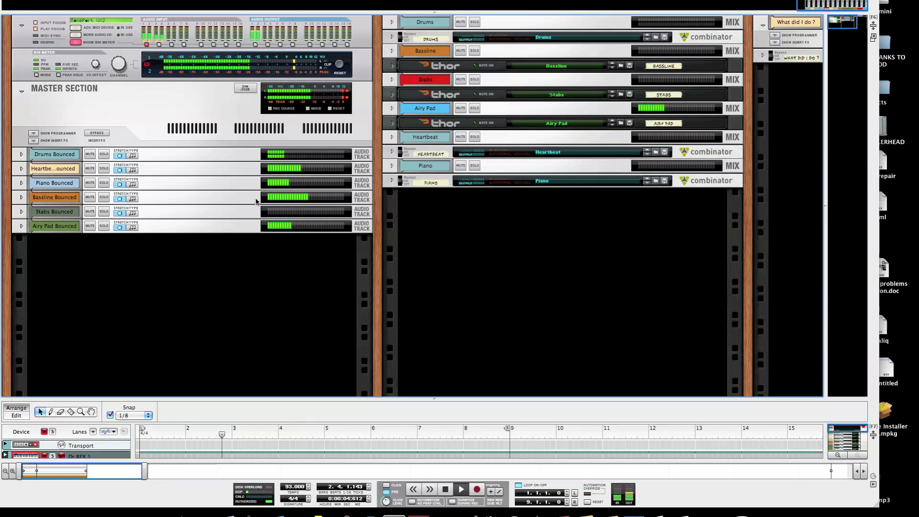
Look over the rack columns and examine the cabling on the back of the rack
{"action": "left_click", "coordinate": [329, 109]}
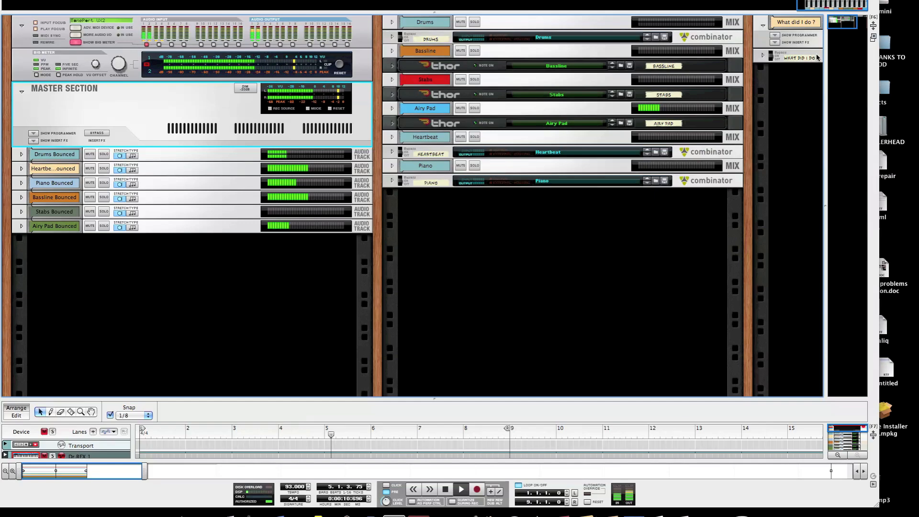
{"action": "left_click_drag", "start_coordinate": [808, 55], "coordinate": [503, 61]}
{"action": "left_click_drag", "start_coordinate": [632, 62], "coordinate": [713, 67]}
{"action": "left_click_drag", "start_coordinate": [504, 76], "coordinate": [790, 76]}
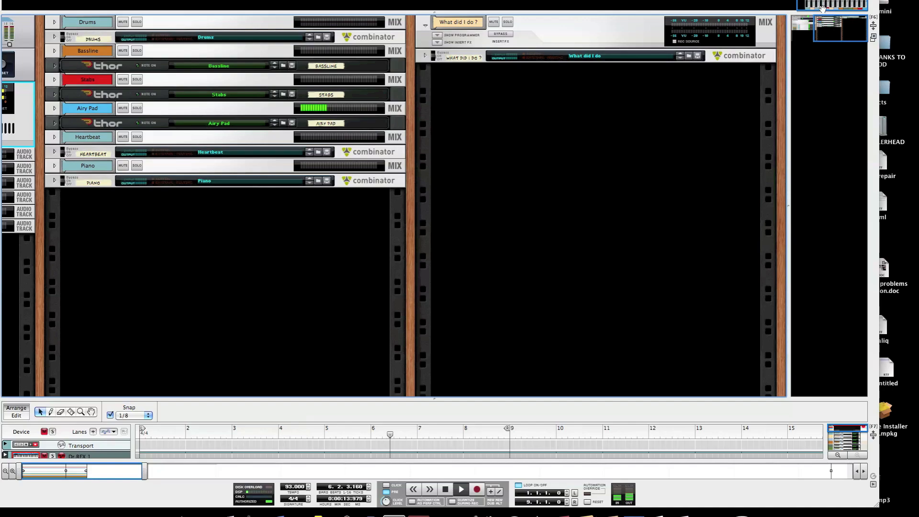
{"action": "left_click_drag", "start_coordinate": [827, 25], "coordinate": [826, 29]}
{"action": "key", "text": "Tab"}
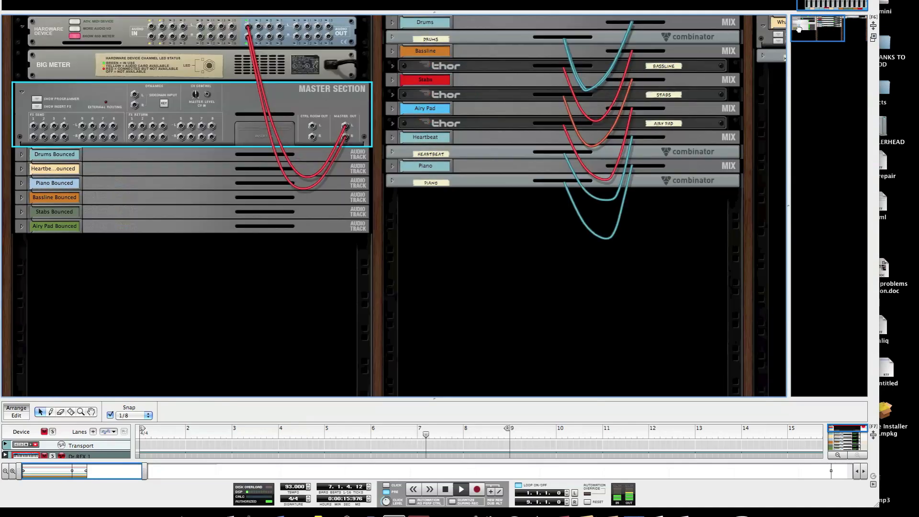
{"action": "left_click_drag", "start_coordinate": [826, 29], "coordinate": [783, 46]}
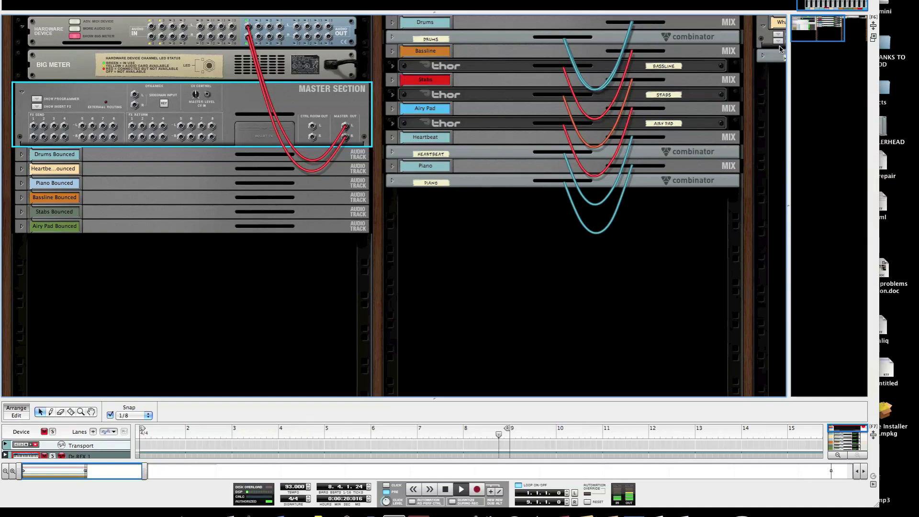
{"action": "key", "text": "Tab"}
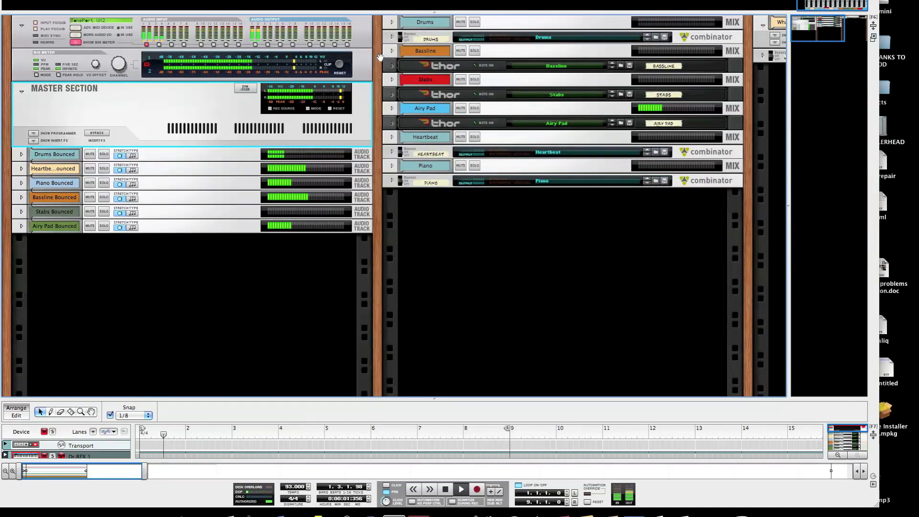
Expand the mixer to inspect the bounced channel strips, and shrink it to a narrow strip above the rack
{"action": "left_click_drag", "start_coordinate": [433, 10], "coordinate": [433, 134]}
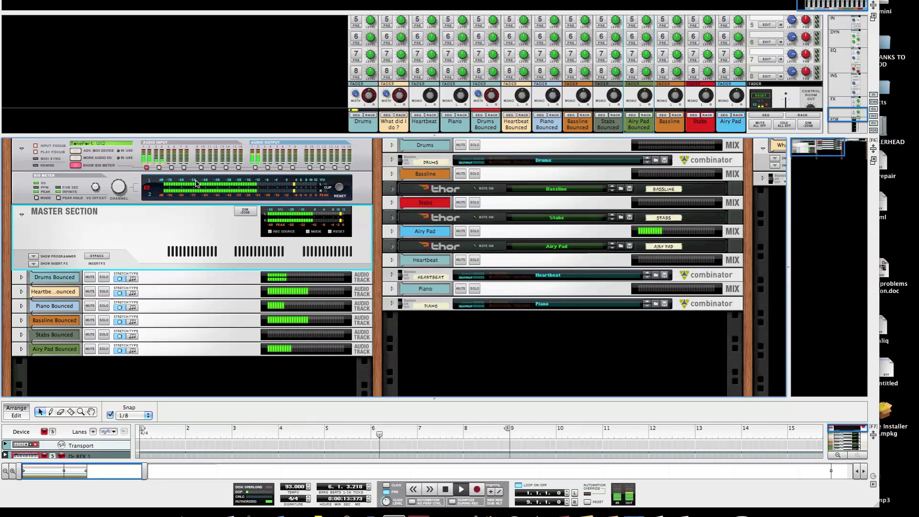
{"action": "left_click_drag", "start_coordinate": [438, 137], "coordinate": [440, 394]}
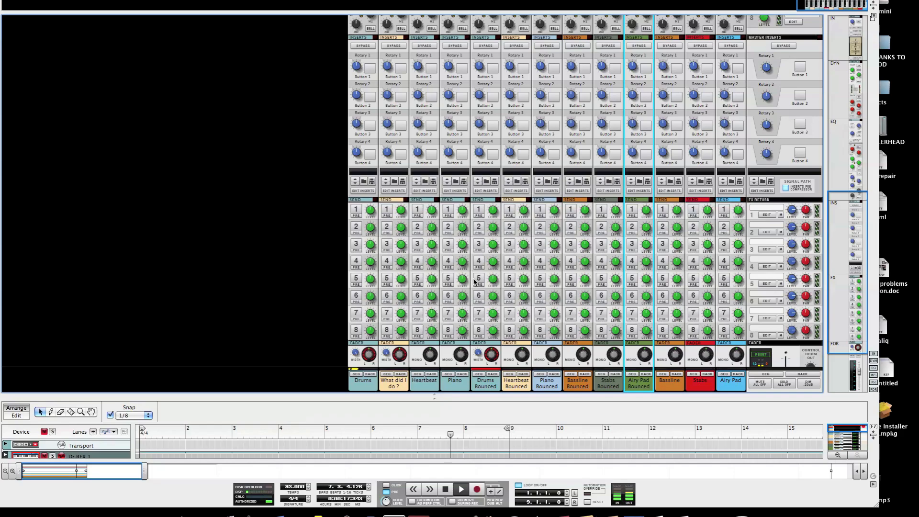
{"action": "scroll", "coordinate": [473, 282], "scroll_direction": "up", "scroll_amount": 10}
{"action": "scroll", "coordinate": [474, 279], "scroll_direction": "down", "scroll_amount": 12}
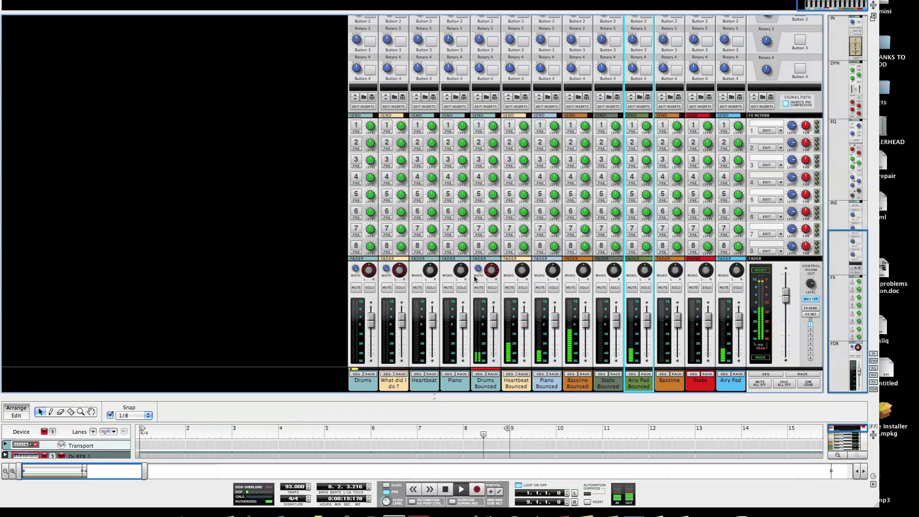
{"action": "left_click_drag", "start_coordinate": [434, 396], "coordinate": [434, 54]}
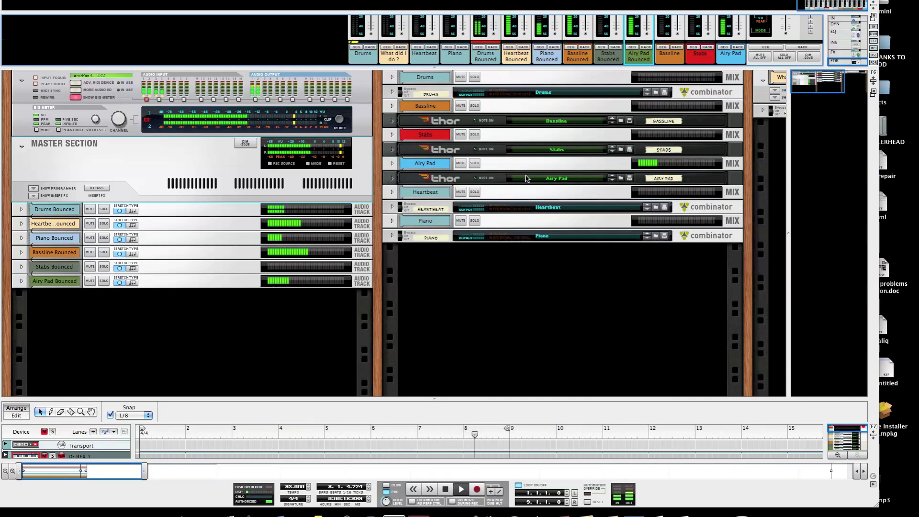
Unfold the Airy Pad Thor synthesizer to examine its settings, and fold it again
{"action": "left_click", "coordinate": [398, 183]}
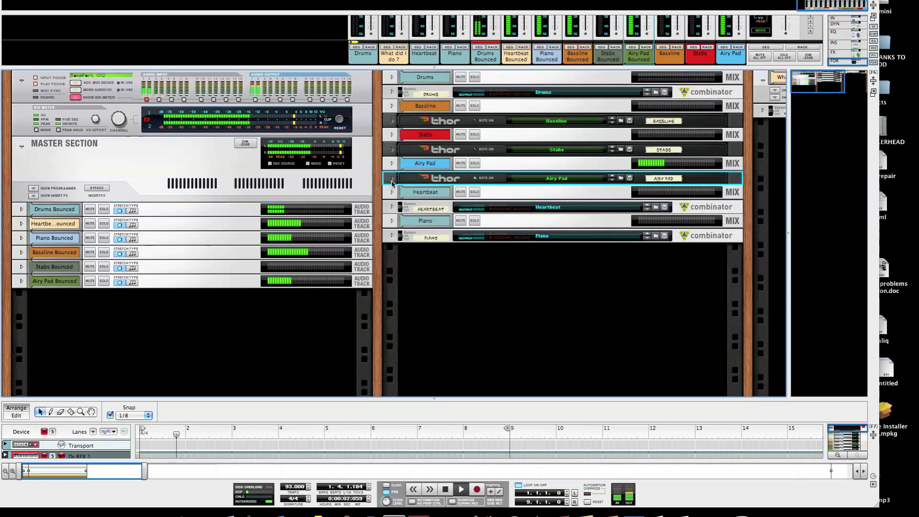
{"action": "left_click", "coordinate": [425, 288]}
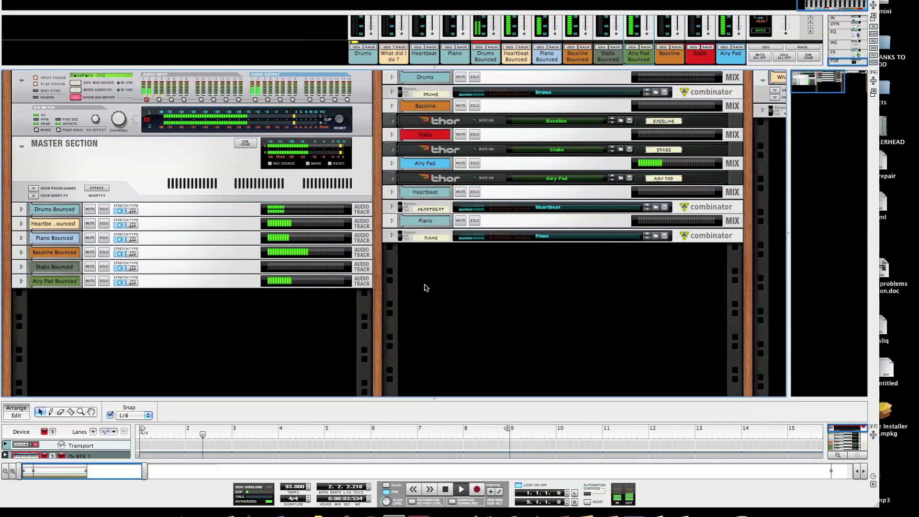
{"action": "left_click", "coordinate": [394, 179]}
{"action": "scroll", "coordinate": [589, 145], "scroll_direction": "down", "scroll_amount": 5}
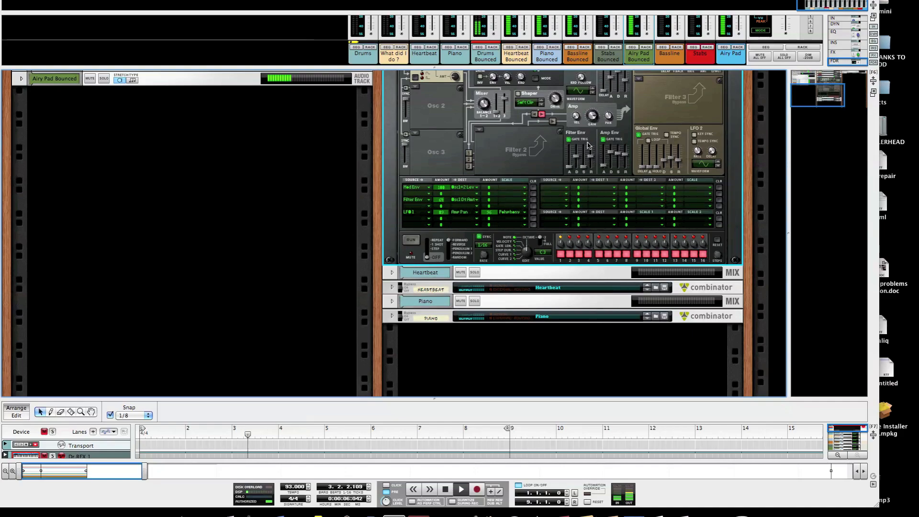
{"action": "scroll", "coordinate": [588, 145], "scroll_direction": "up", "scroll_amount": 5}
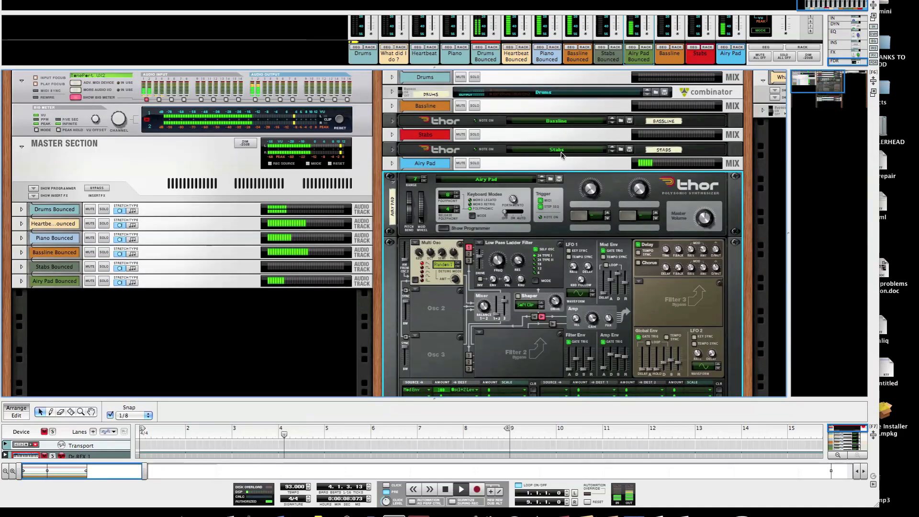
{"action": "left_click", "coordinate": [391, 163]}
{"action": "left_click", "coordinate": [392, 166]}
{"action": "left_click", "coordinate": [392, 184]}
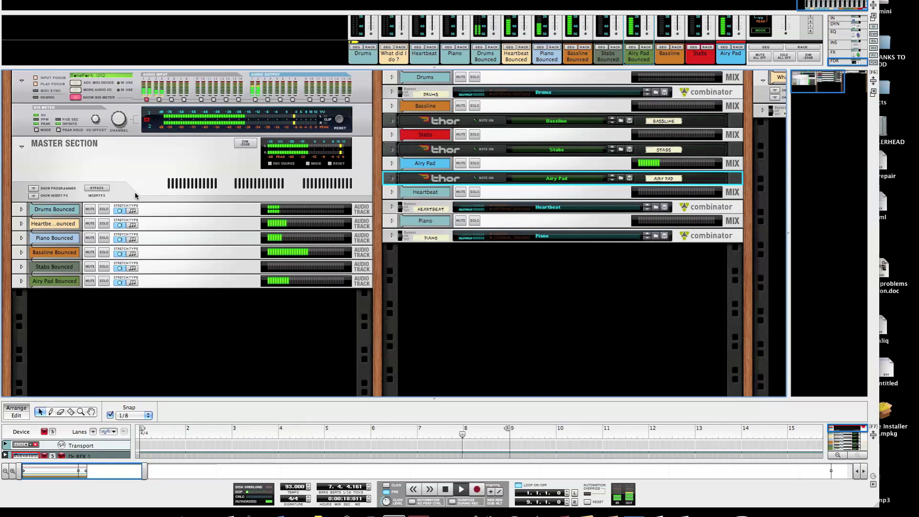
Enlarge the sequencer below the rack and look over the original and bounced tracks
{"action": "left_click_drag", "start_coordinate": [437, 398], "coordinate": [436, 155]}
{"action": "scroll", "coordinate": [23, 425], "scroll_direction": "down", "scroll_amount": 3}
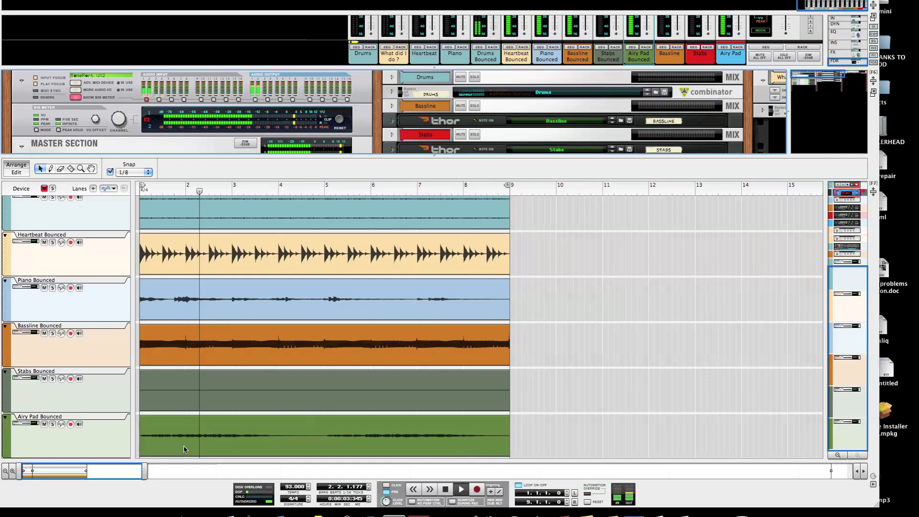
{"action": "scroll", "coordinate": [189, 440], "scroll_direction": "up", "scroll_amount": 3}
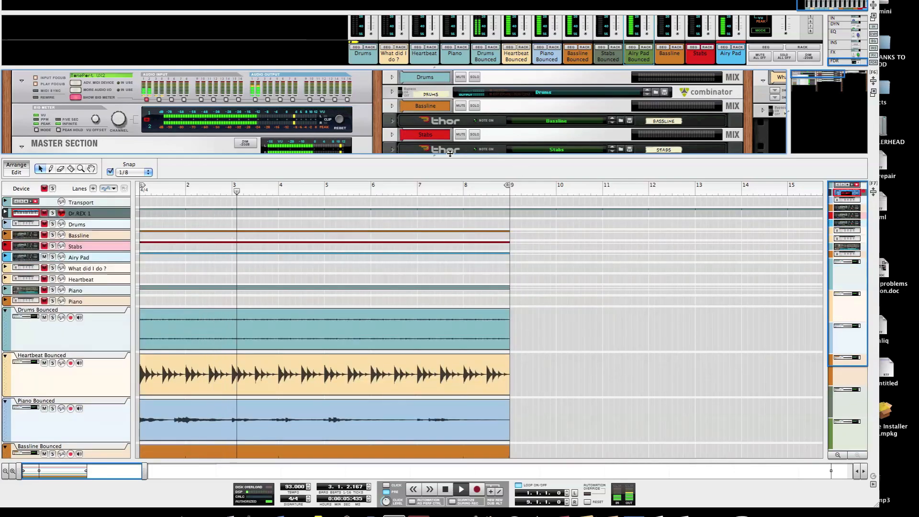
Shrink the sequencer to enlarge the rack, and expand the mixer to show the insert rotary and button controls
{"action": "left_click_drag", "start_coordinate": [497, 155], "coordinate": [440, 409]}
{"action": "scroll", "coordinate": [428, 53], "scroll_direction": "up", "scroll_amount": 5}
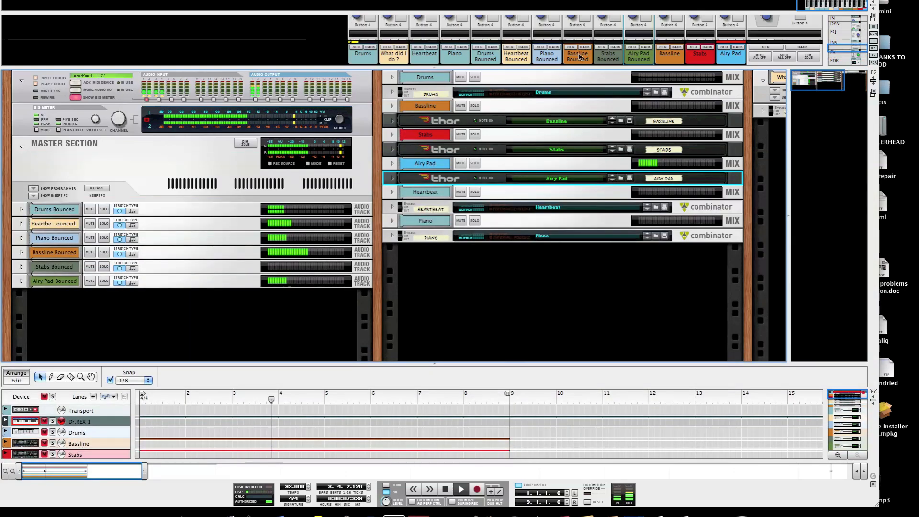
{"action": "left_click_drag", "start_coordinate": [440, 65], "coordinate": [440, 139]}
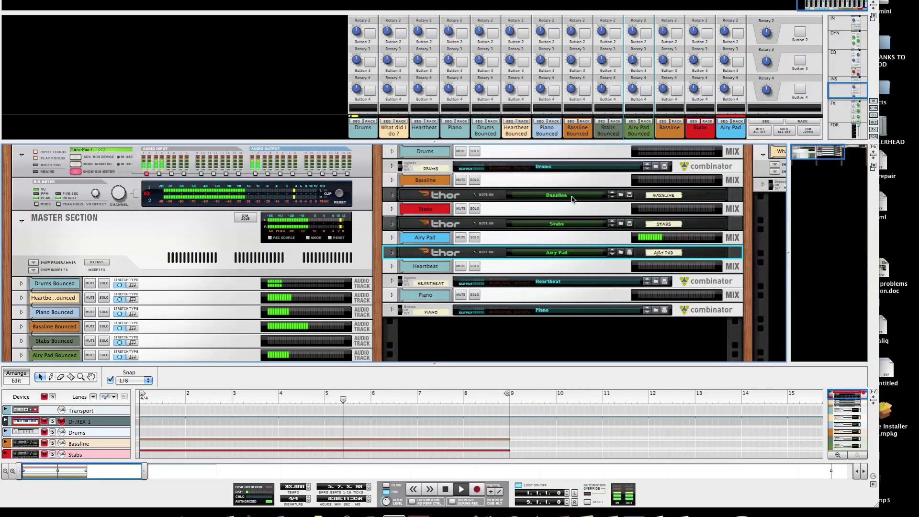
Start saving the Bassline Thor synthesizer's patch, and cancel the save
{"action": "left_click", "coordinate": [626, 197]}
{"action": "left_click", "coordinate": [626, 197]}
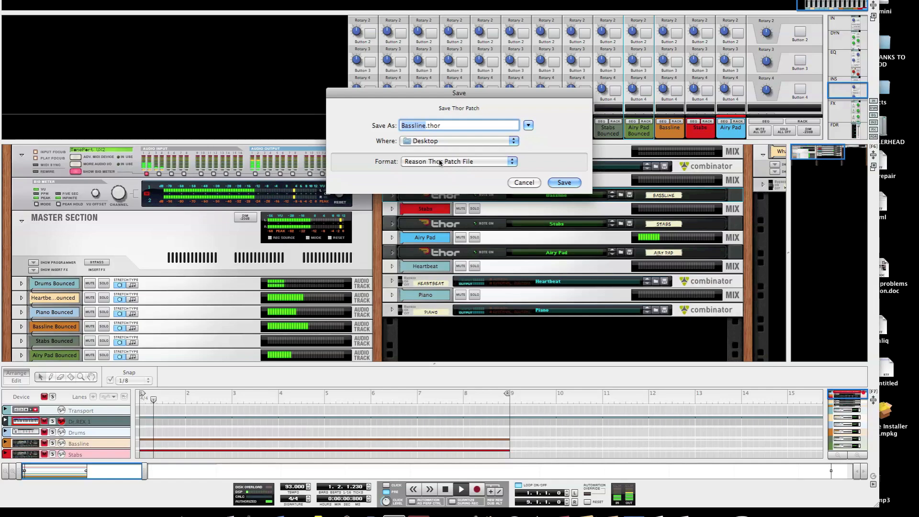
{"action": "left_click", "coordinate": [523, 182]}
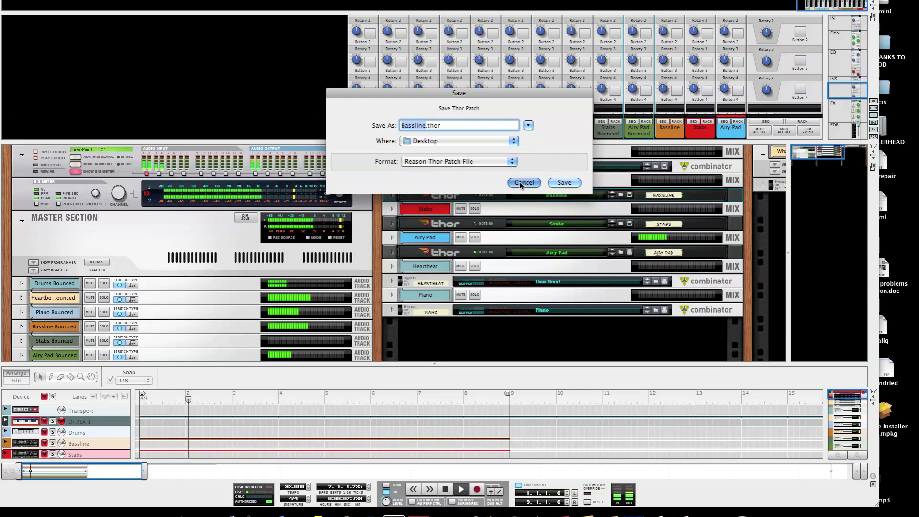
Switch to the desktop and open the Trance folder to examine its patches and song files, repositioning the Trance.record icon
{"action": "left_click_drag", "start_coordinate": [418, 0], "coordinate": [418, 277]}
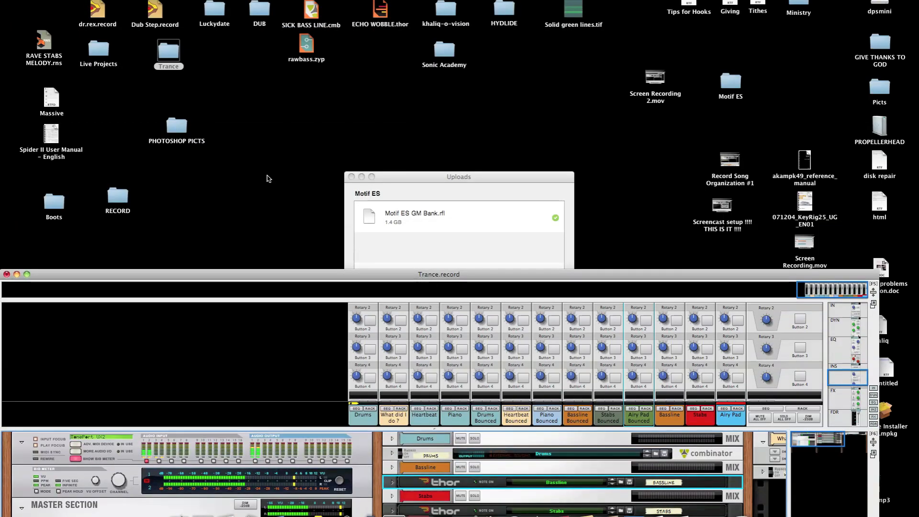
{"action": "left_click", "coordinate": [173, 51]}
{"action": "double_click", "coordinate": [173, 51]}
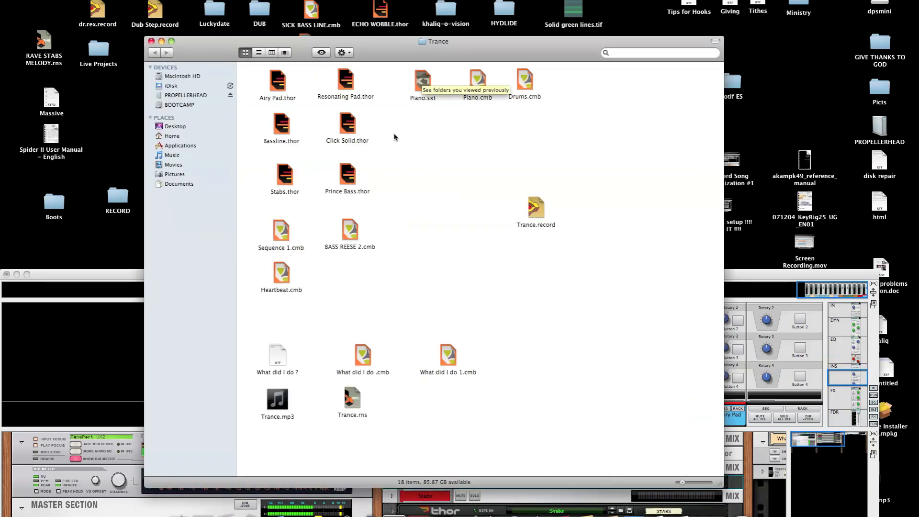
{"action": "left_click_drag", "start_coordinate": [536, 215], "coordinate": [551, 170]}
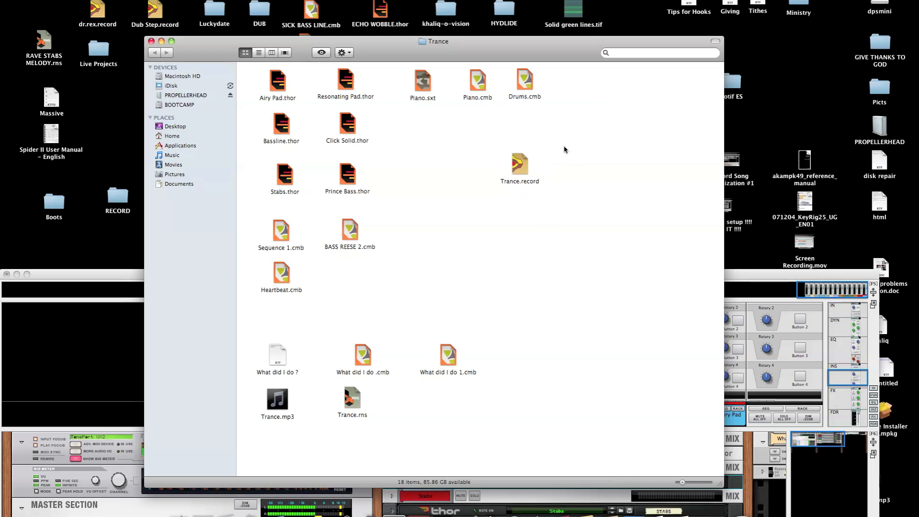
{"action": "left_click_drag", "start_coordinate": [521, 168], "coordinate": [496, 204]}
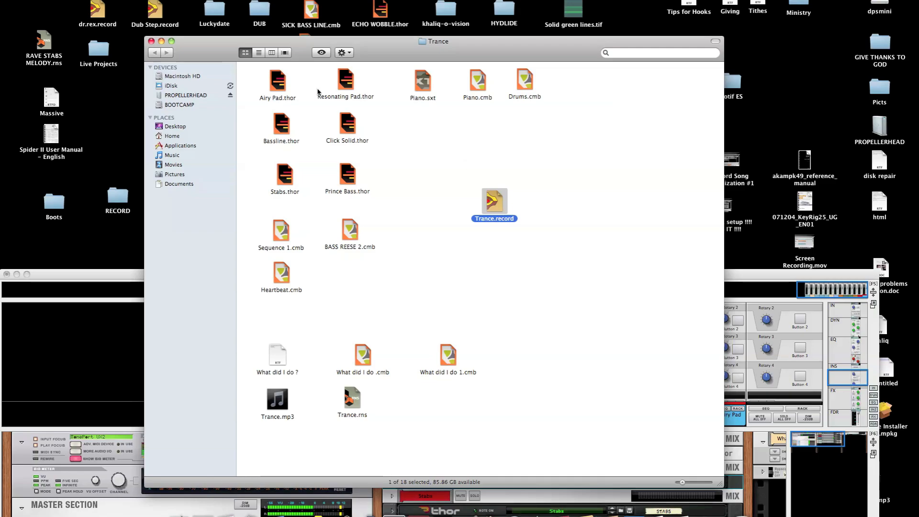
Close the Trance folder, return to the song in Record, and extend the rack down over the sequencer
{"action": "left_click", "coordinate": [151, 42]}
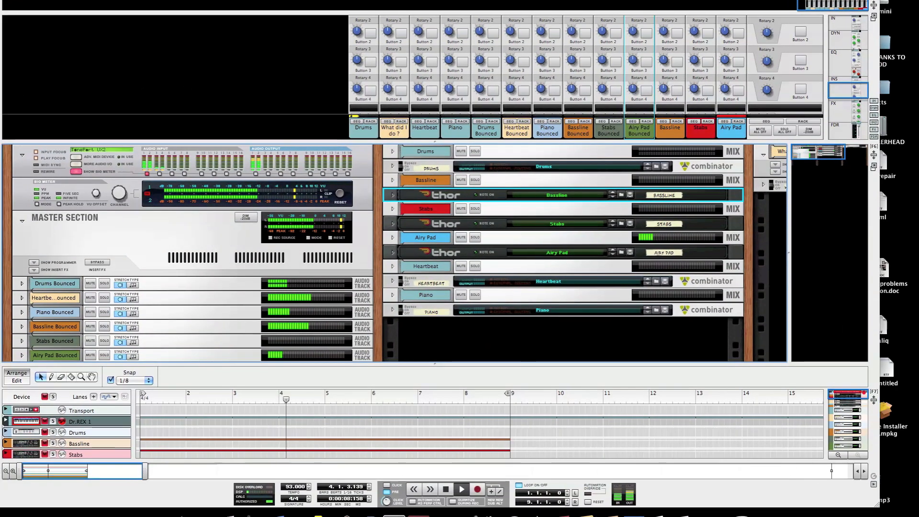
{"action": "left_click_drag", "start_coordinate": [434, 365], "coordinate": [437, 483]}
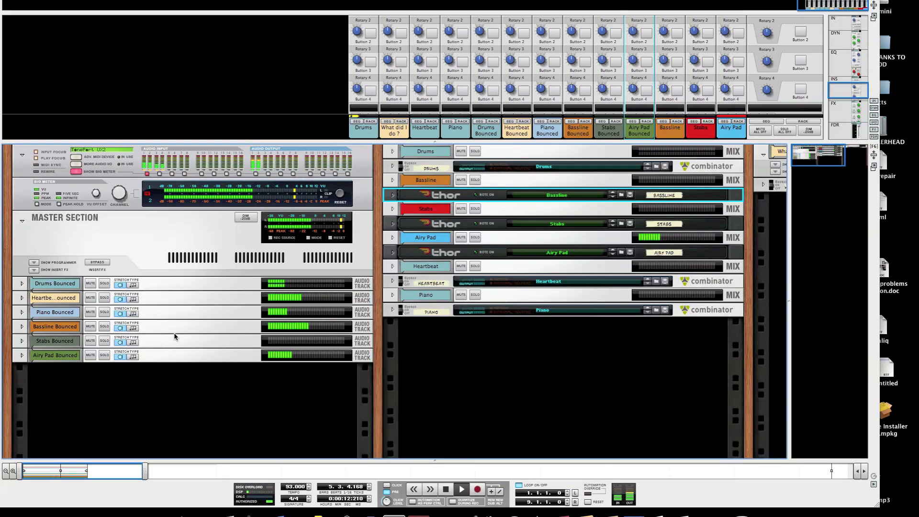